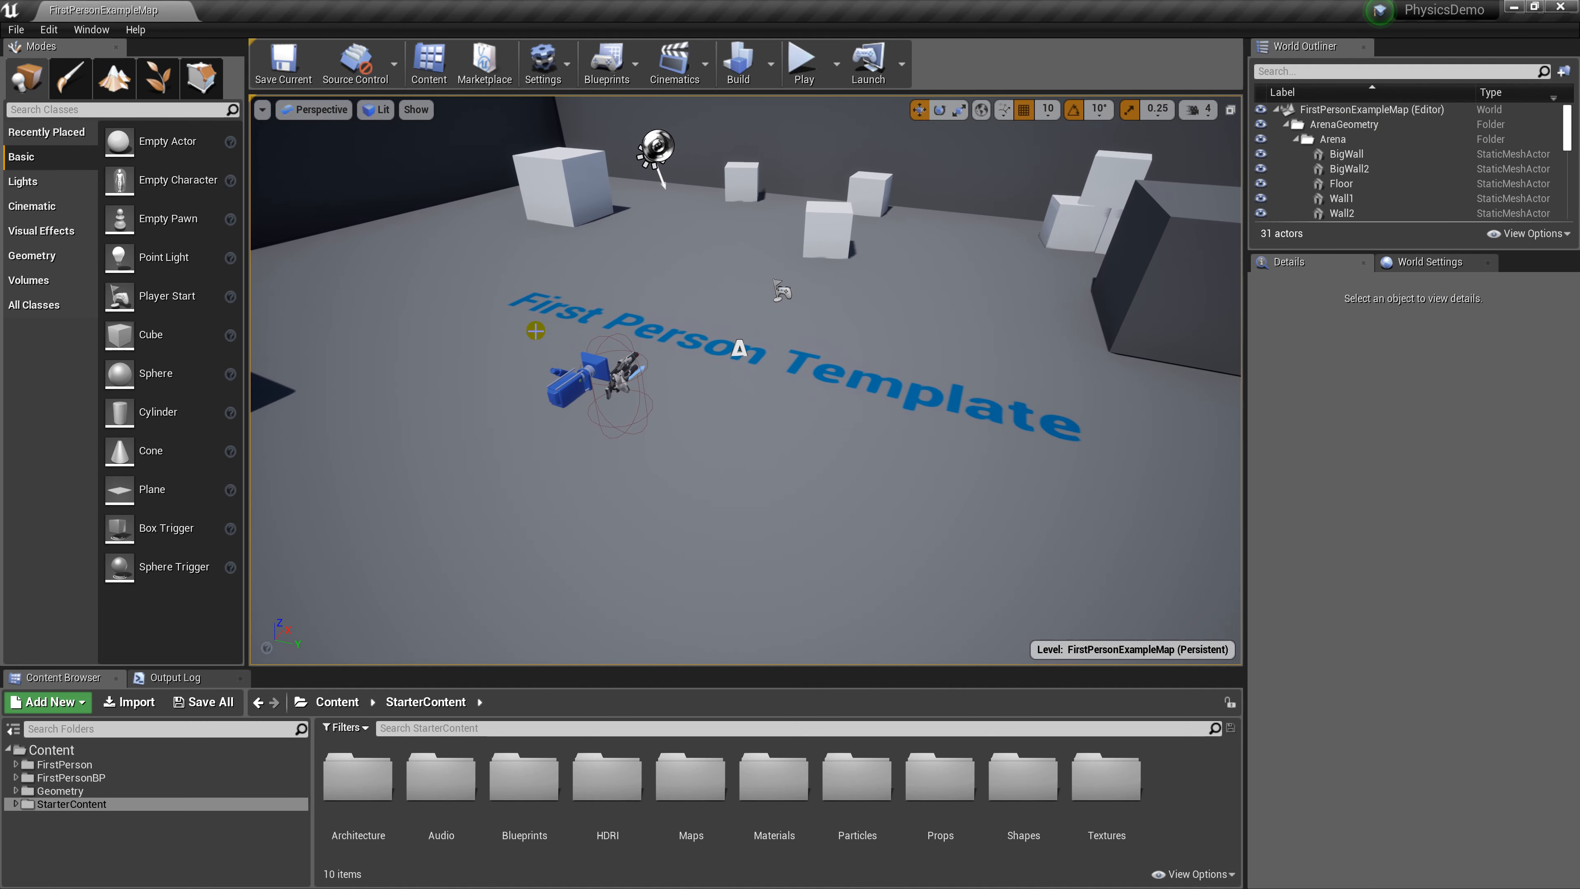
- Enlarge the content browser and open the Architecture folder of StarterContent
drag(909, 473, 746, 375)
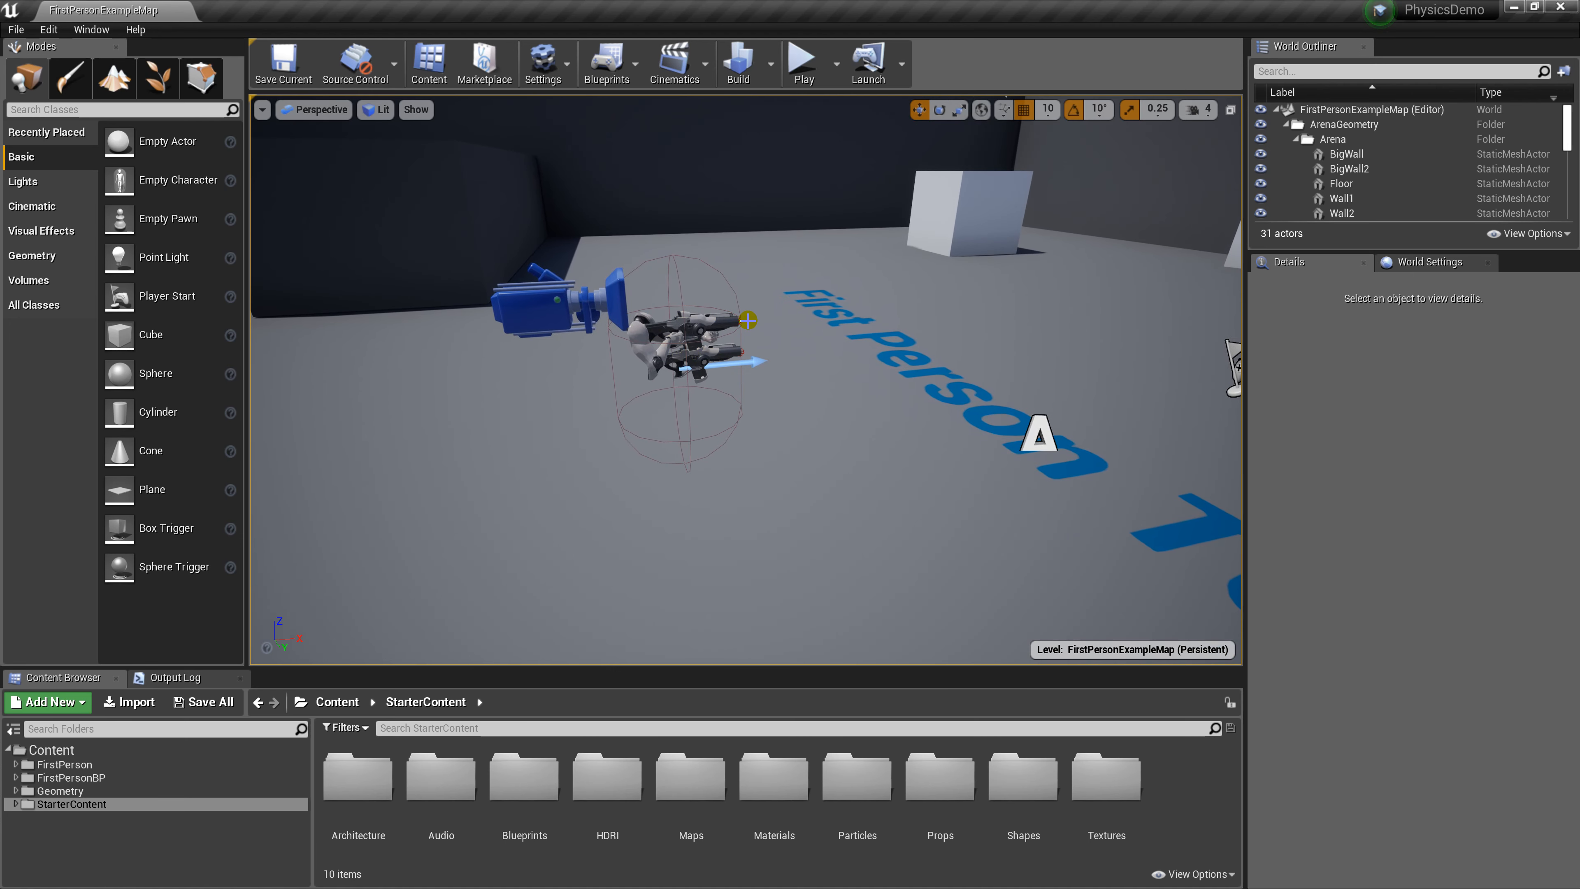
right_drag(692, 335, 788, 366)
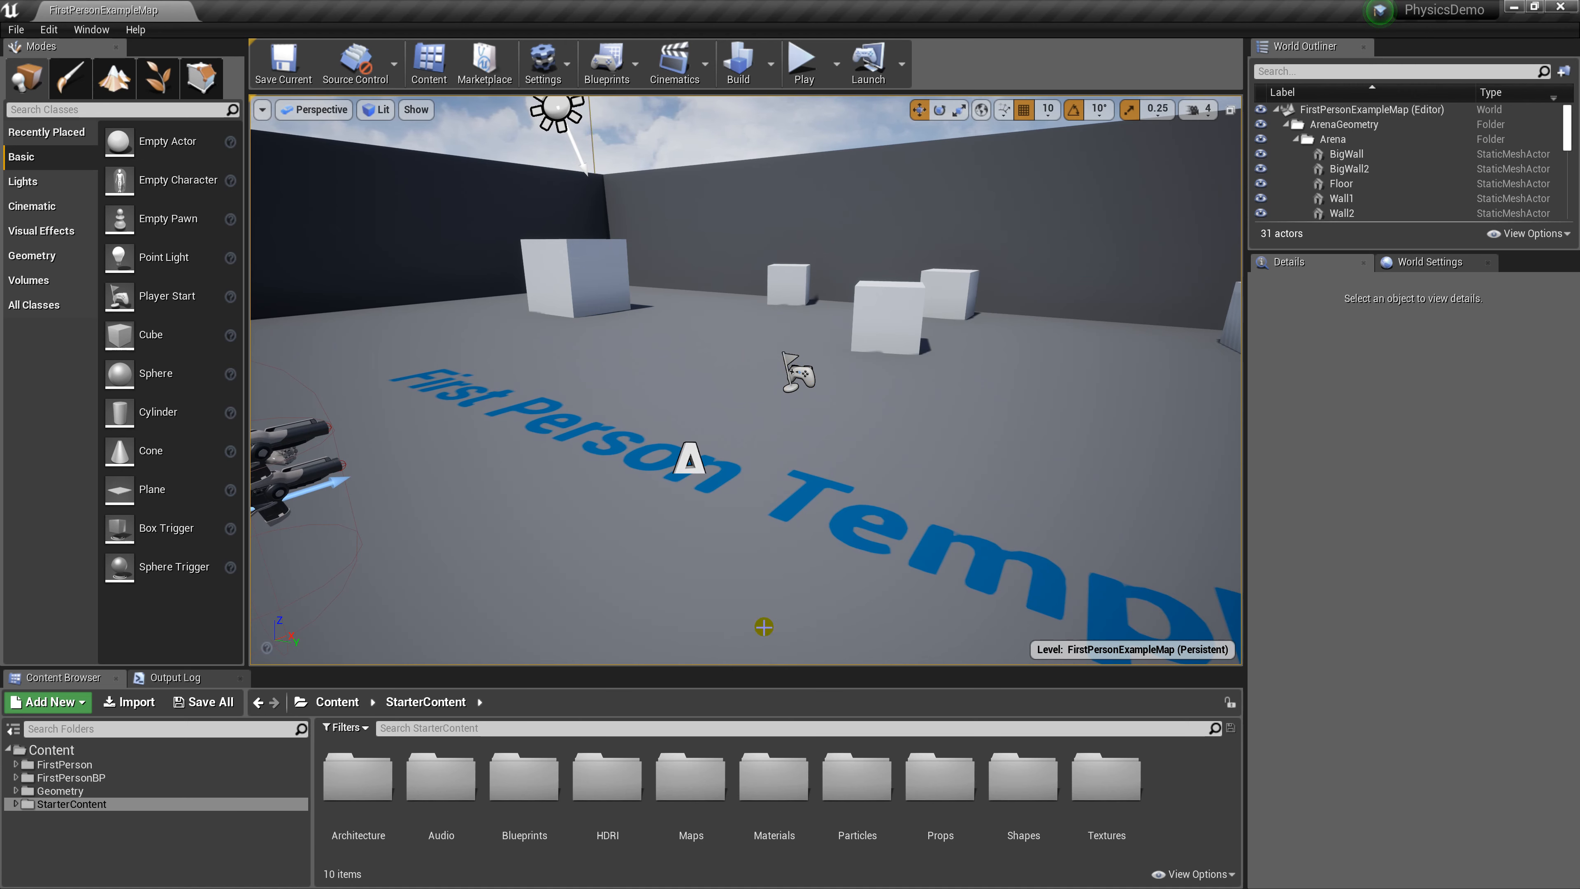
drag(910, 665, 925, 570)
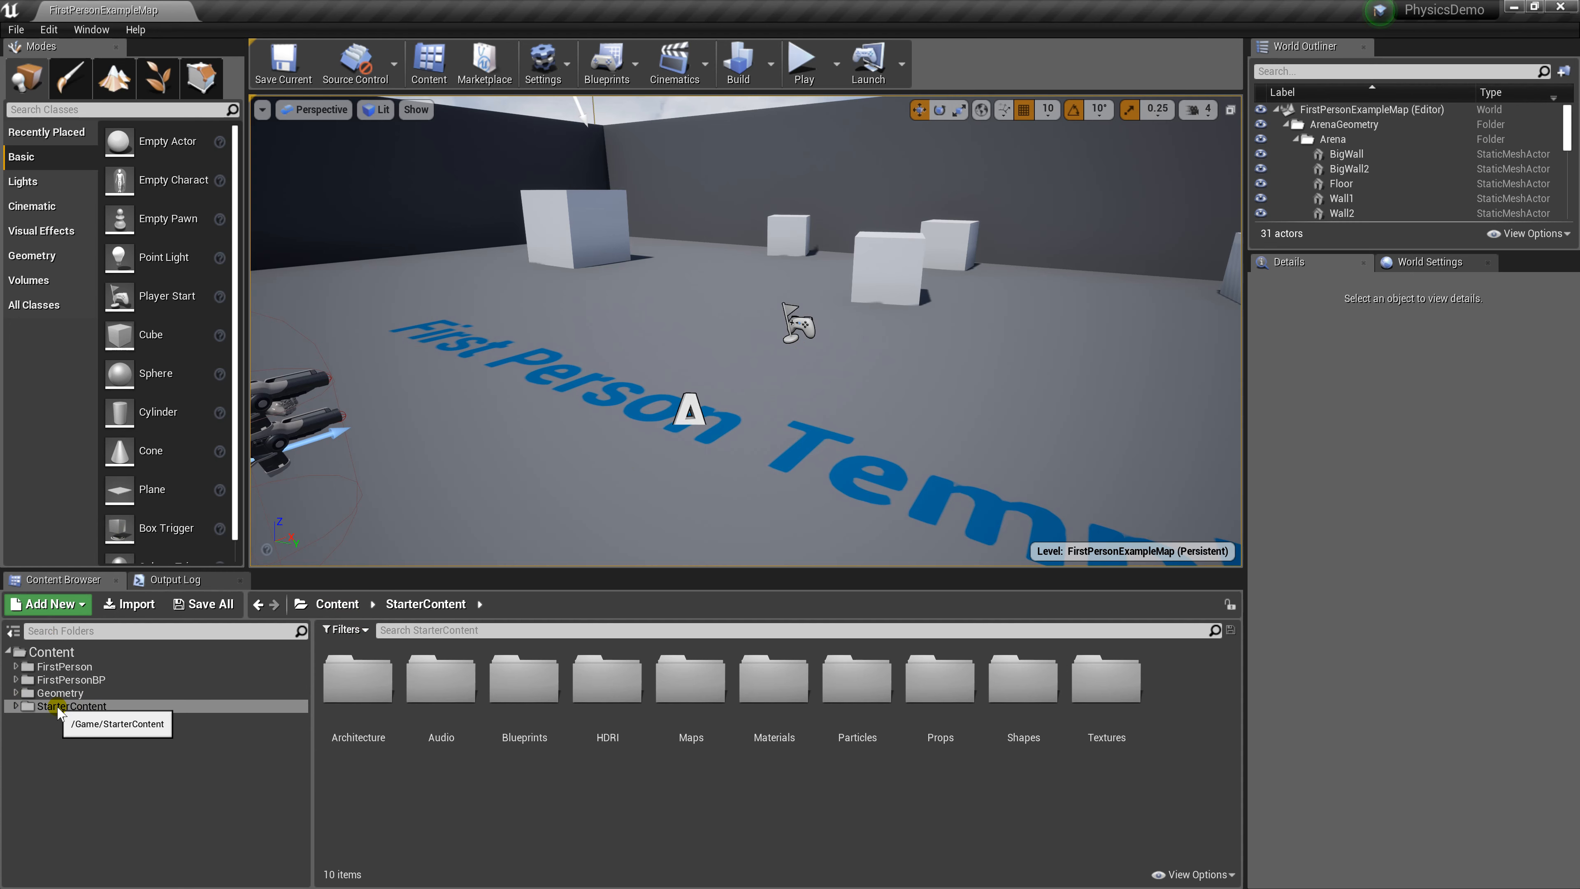
double_click(365, 682)
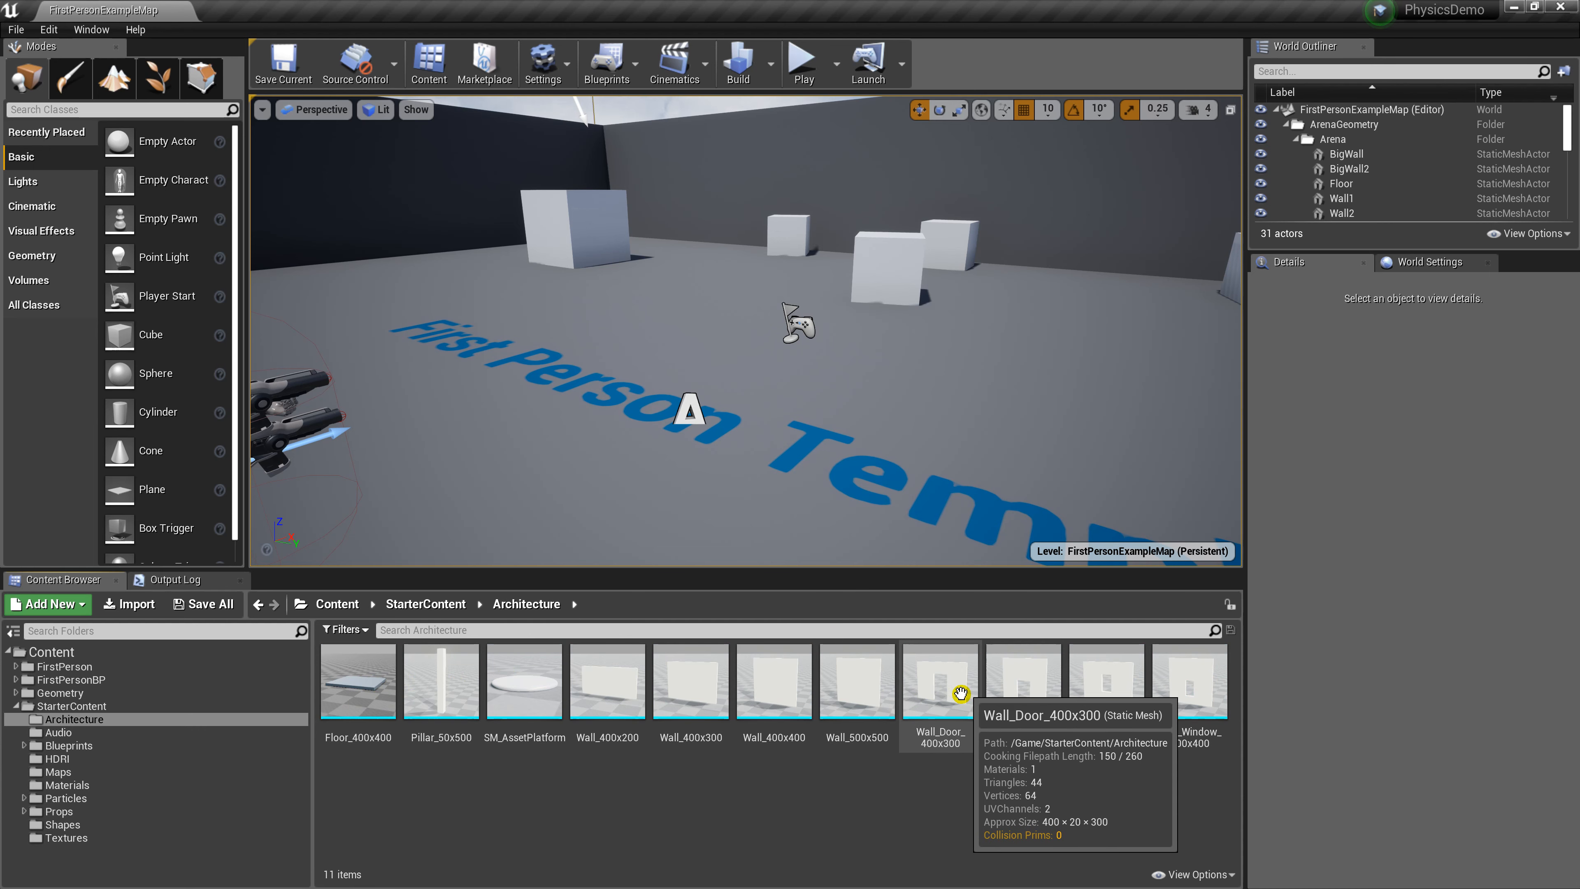
- Create a destructible mesh from the Wall_400x400 static mesh and fit its editor window on screen
click(772, 685)
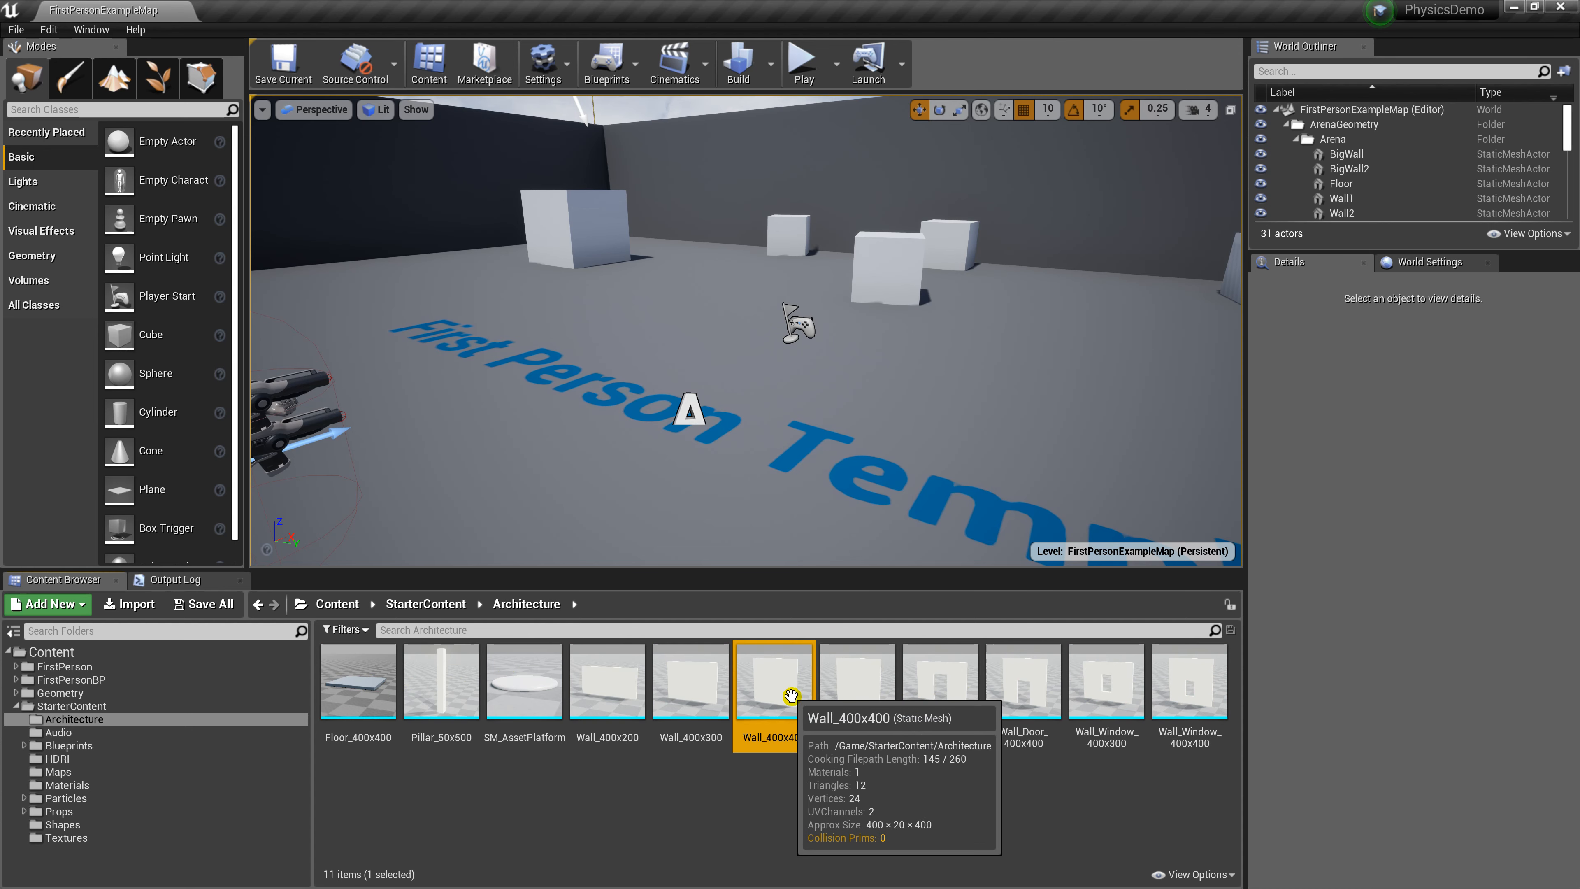
right_click(772, 684)
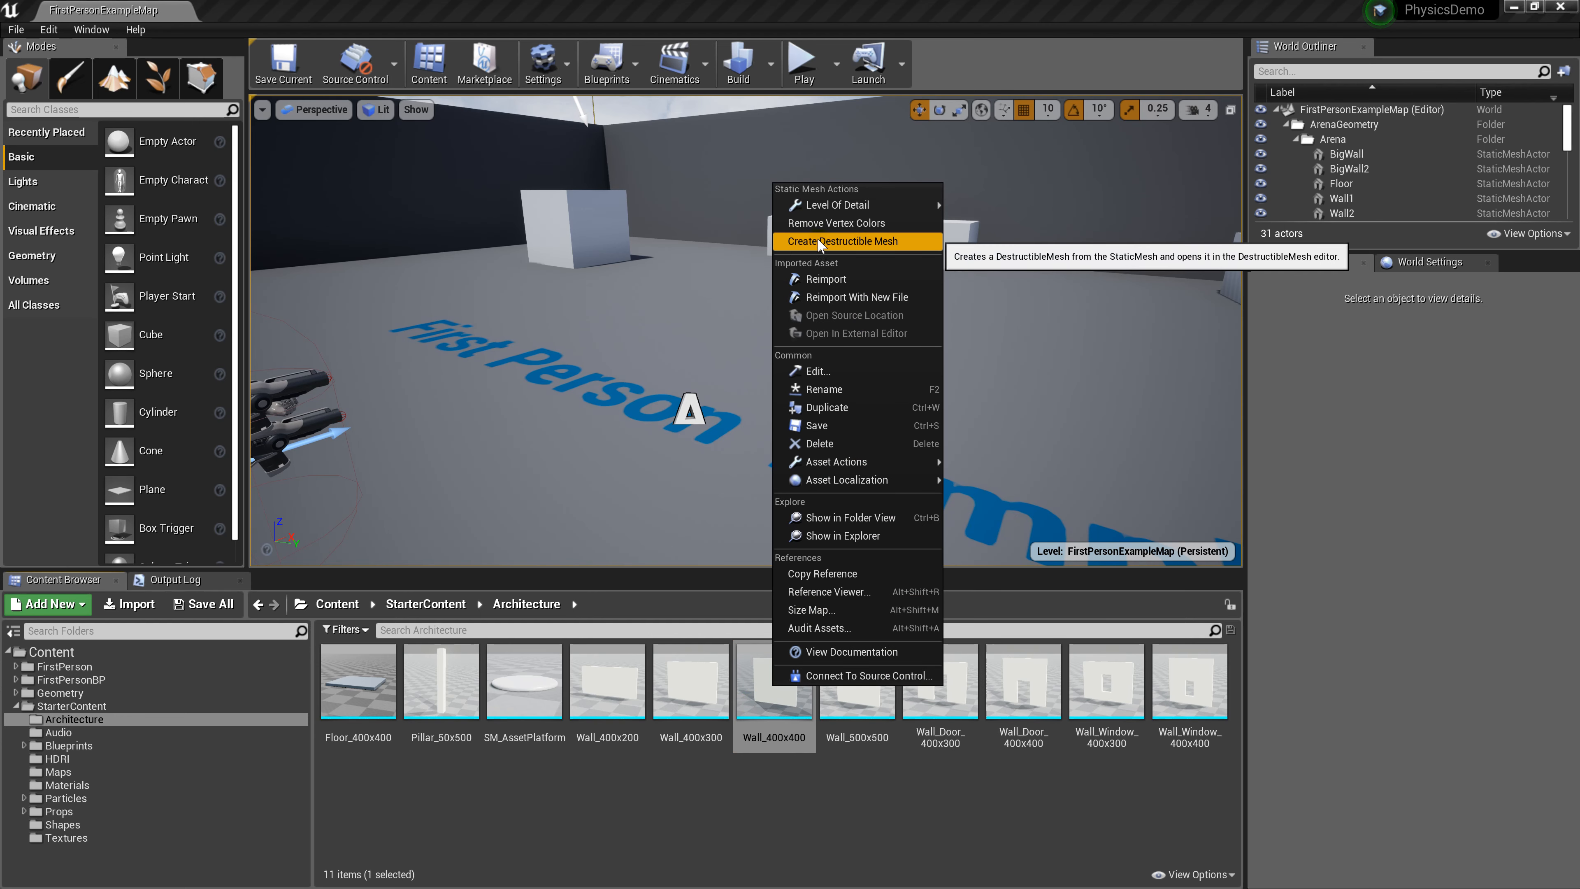
click(873, 241)
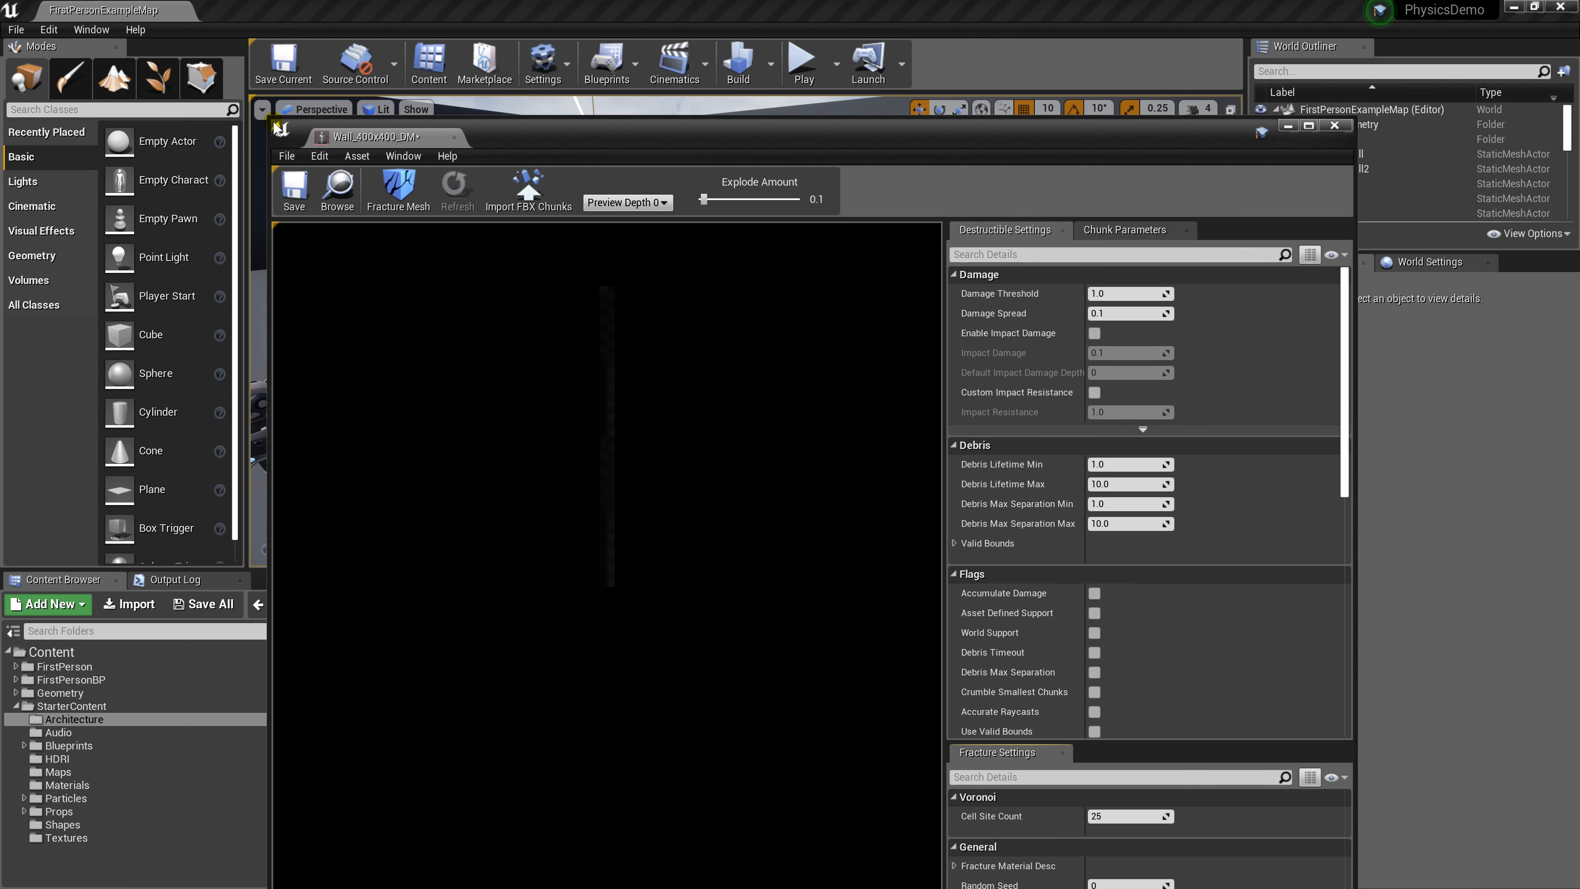
drag(272, 118, 407, 209)
drag(641, 226, 507, 118)
right_drag(576, 222, 423, 243)
mouse_move(670, 338)
right_down()
mouse_move(706, 333)
mouse_move(670, 337)
right_up()
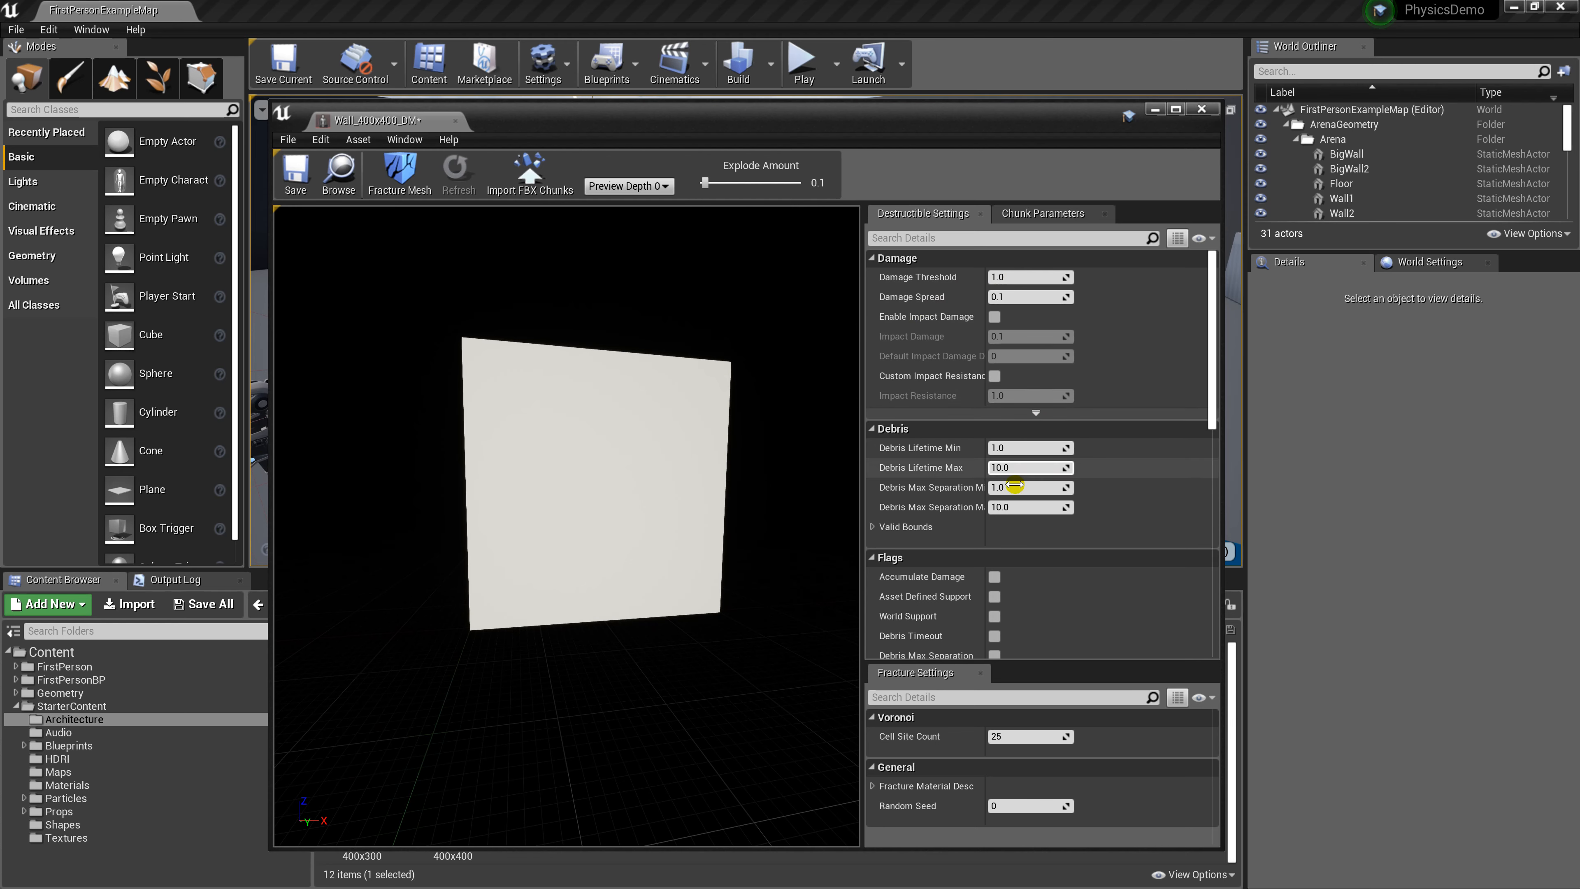
- Turn on Enable Impact Damage for the destructible wall and fracture its mesh
scroll(1040, 398, down, 2)
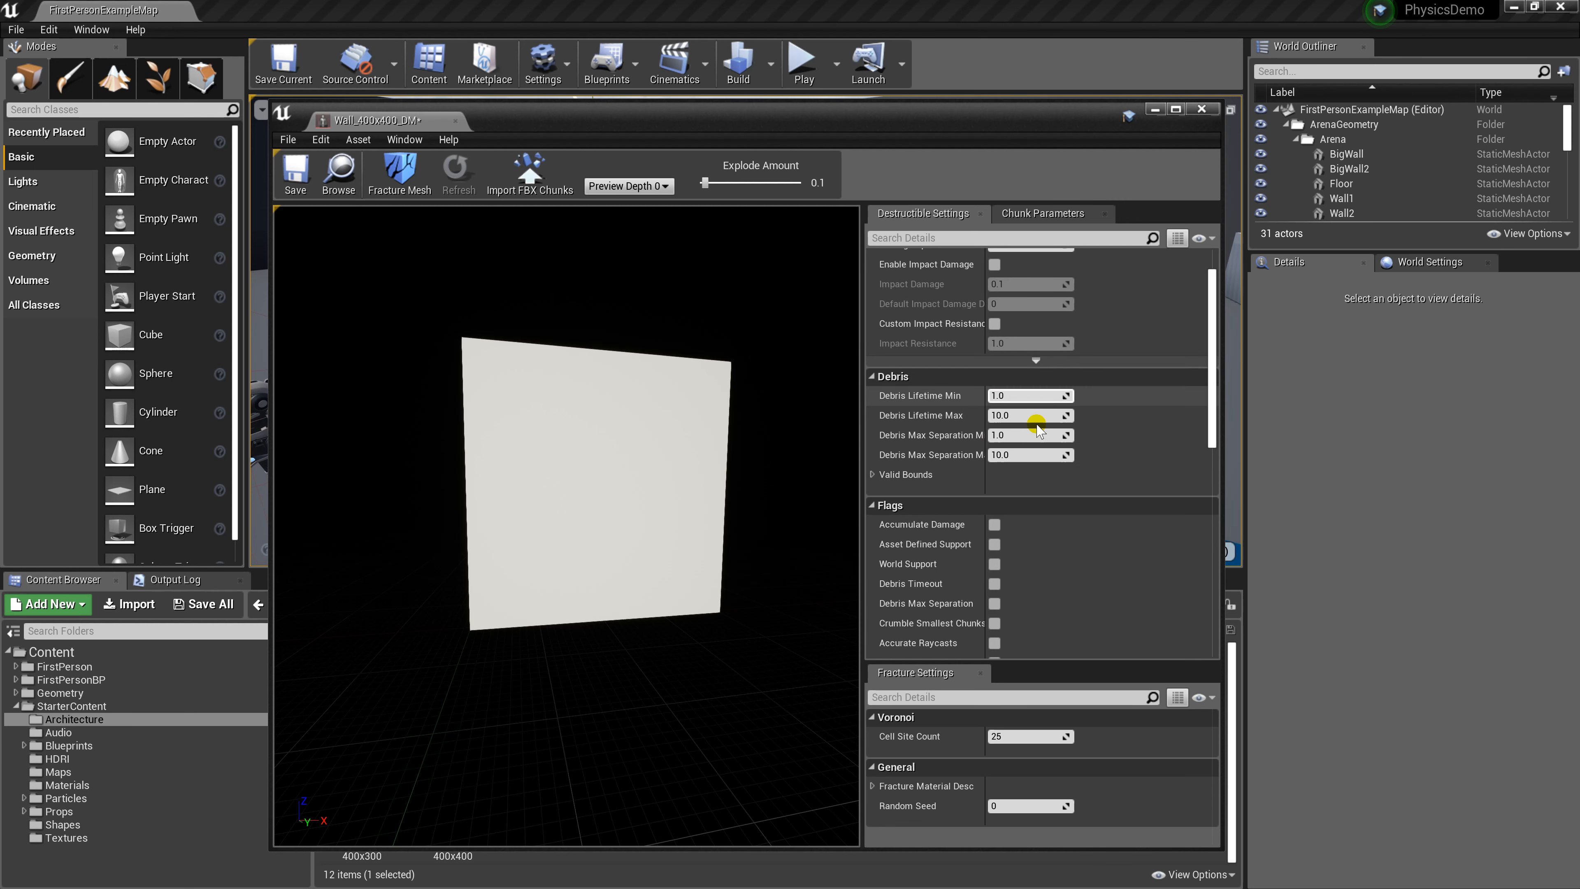
scroll(995, 435, up, 2)
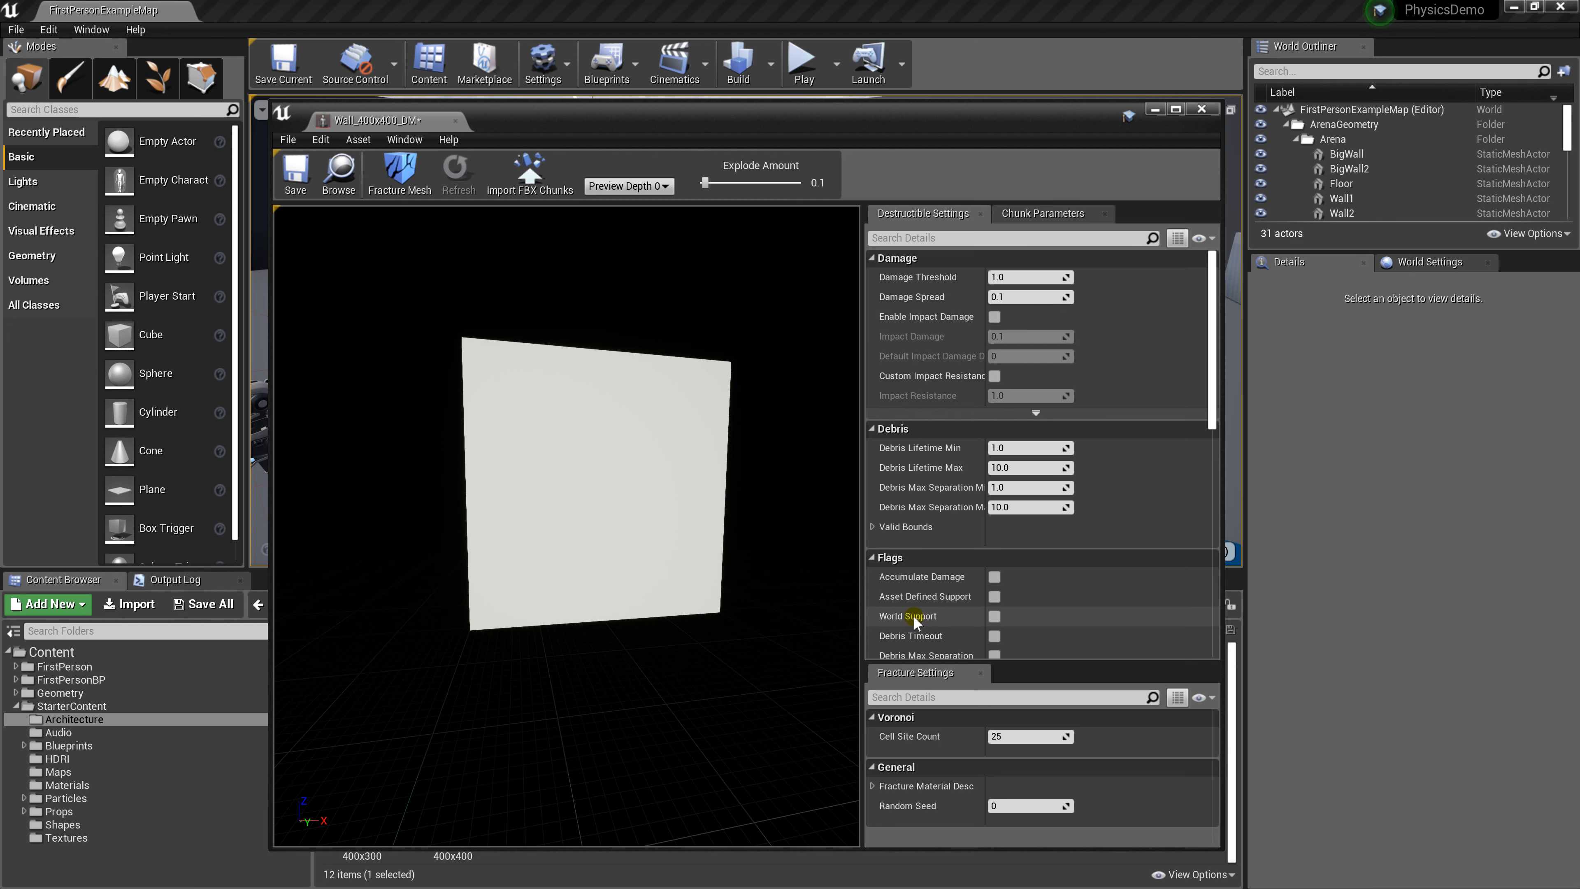
scroll(1068, 338, down, 8)
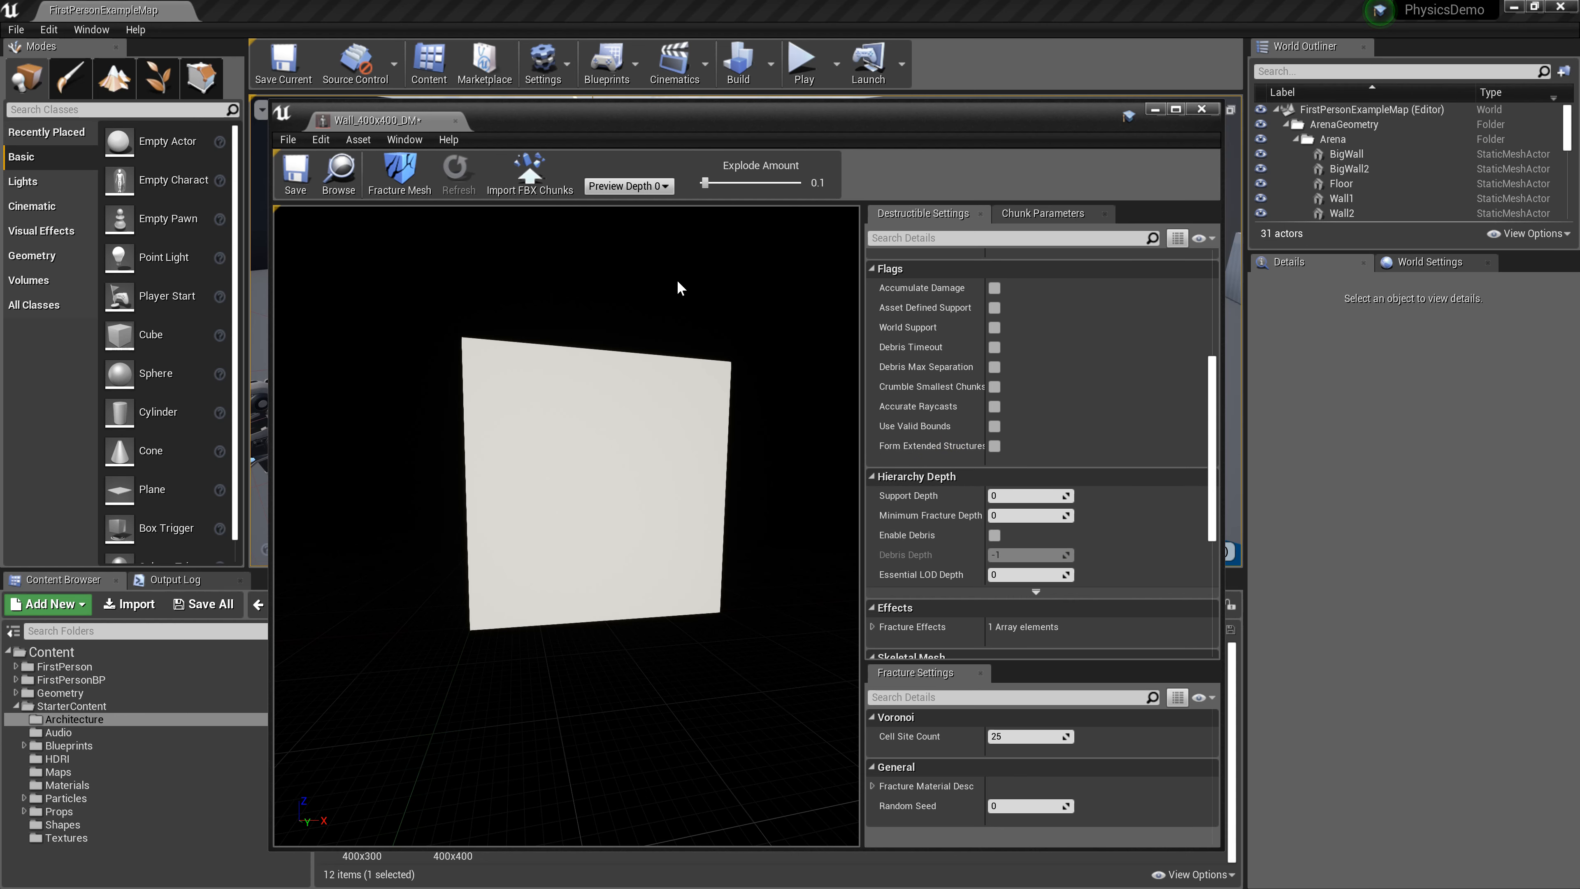
scroll(1095, 364, up, 5)
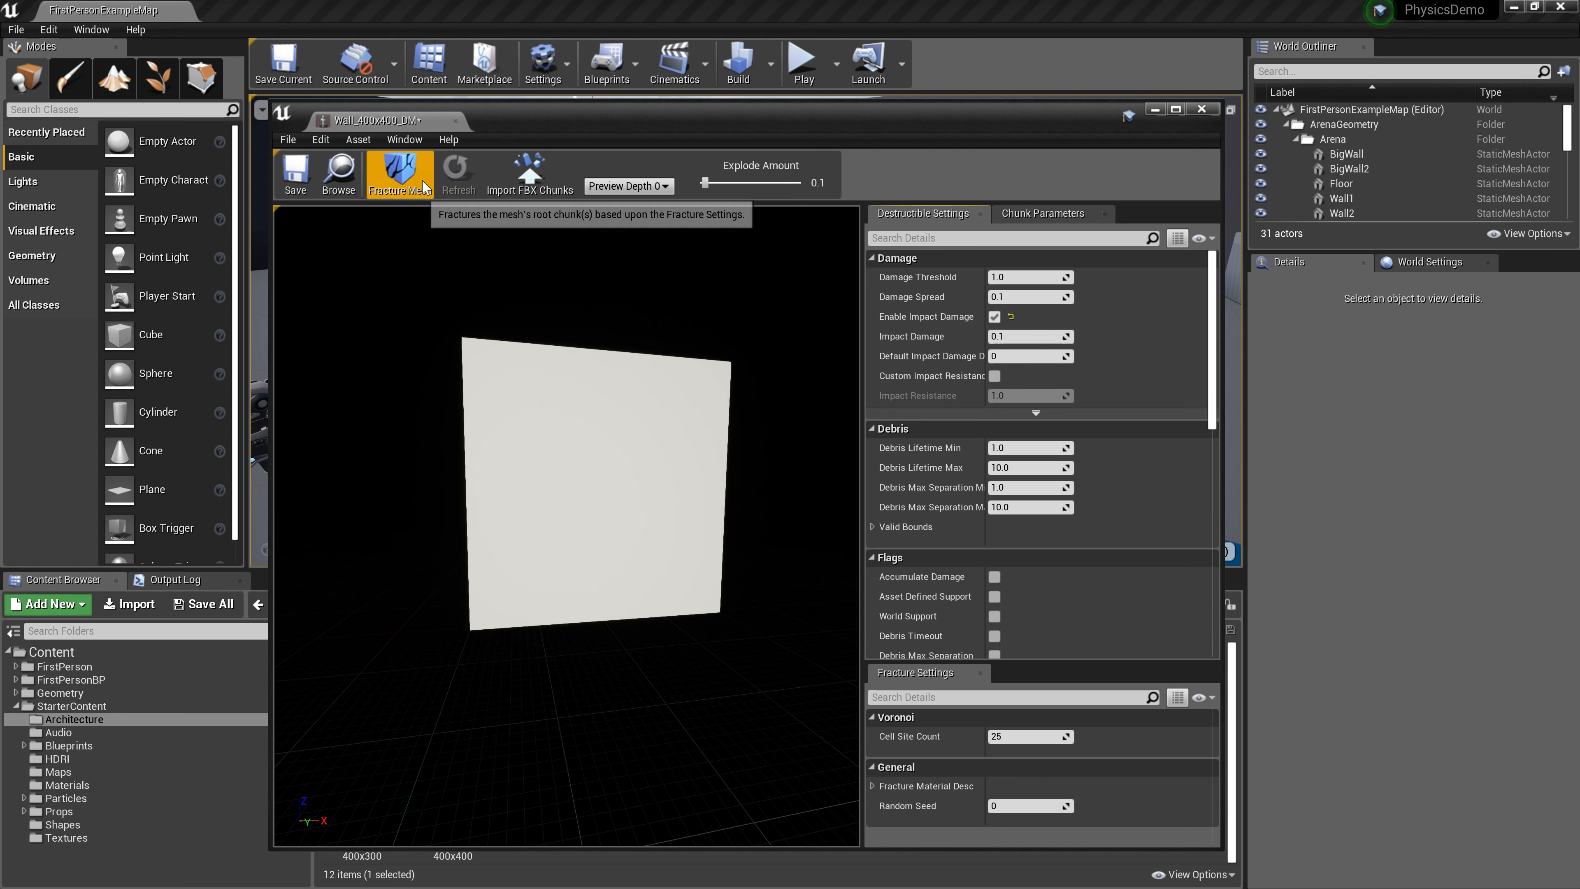
click(408, 190)
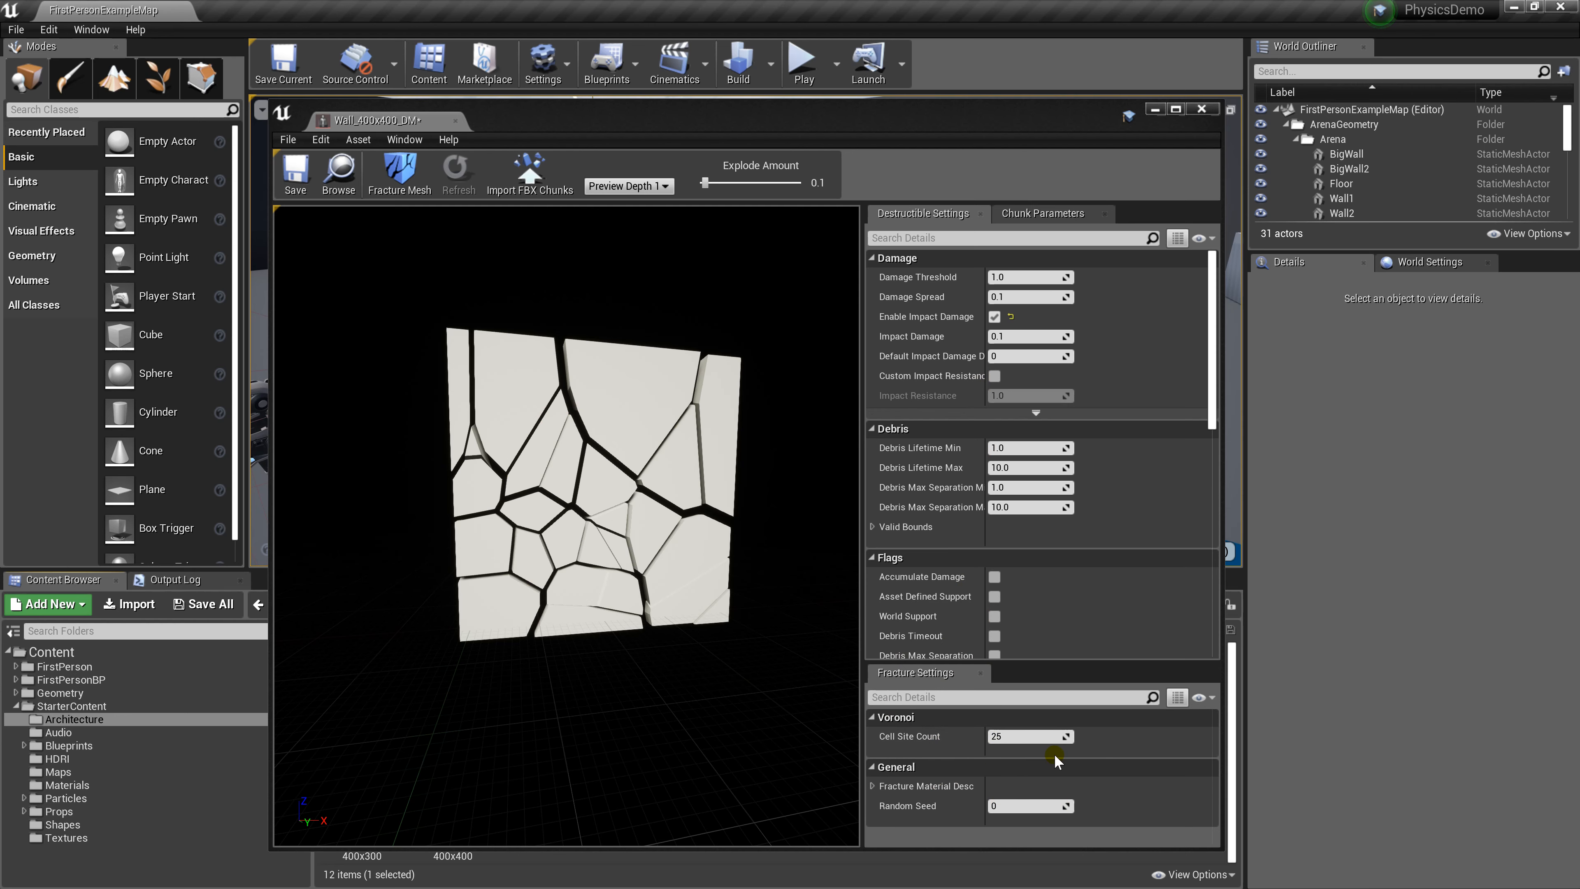
- Set the Explode Amount to 0.0, then save the destructible wall and close its editor
scroll(990, 485, down, 5)
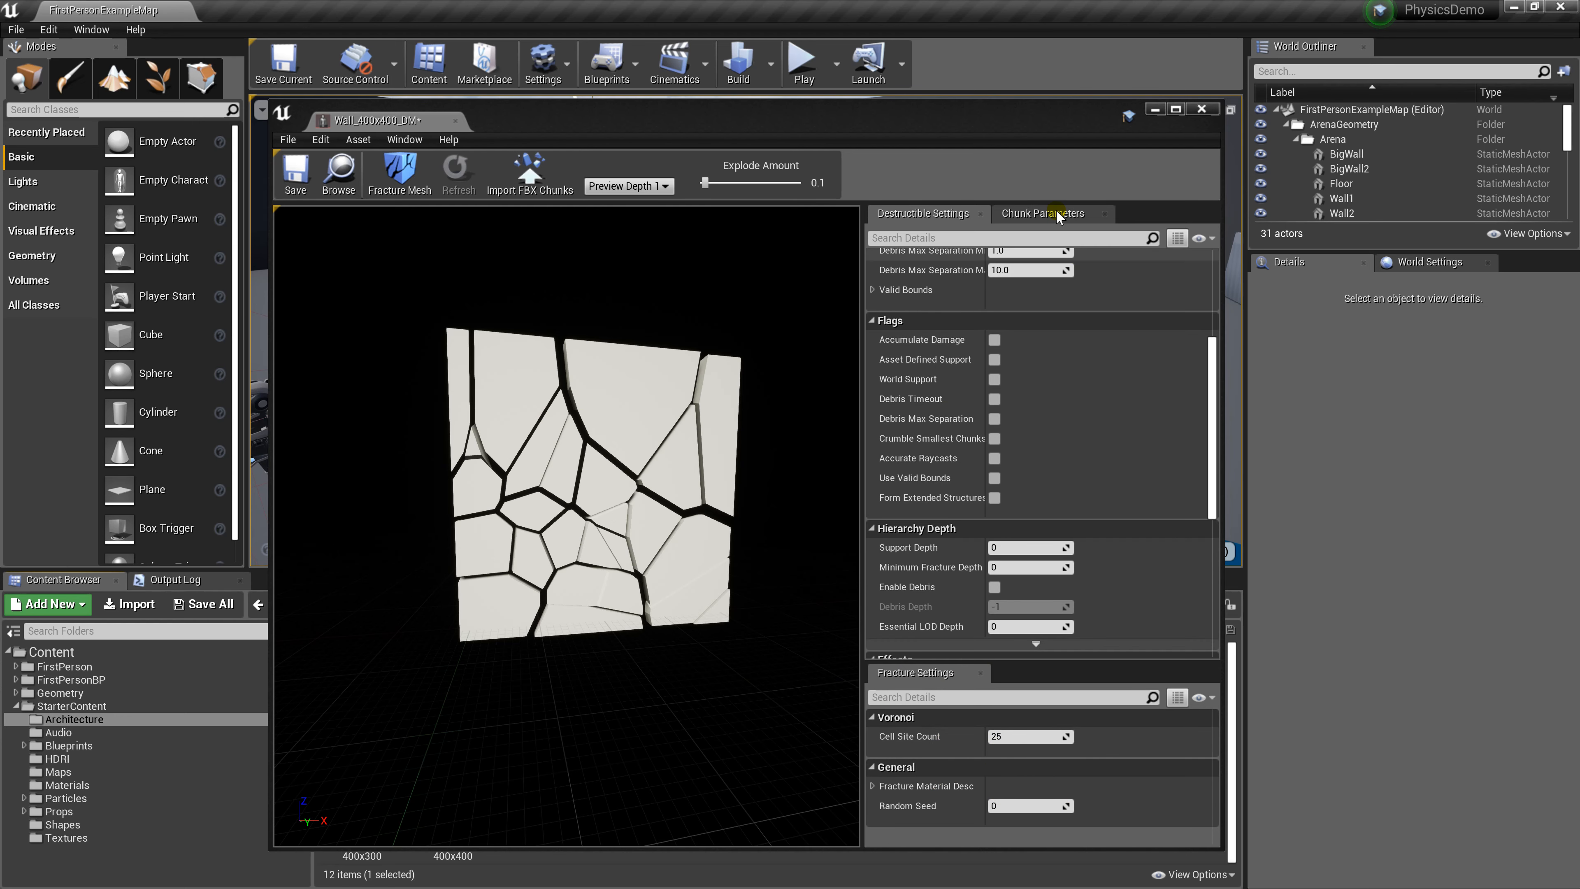
click(1051, 215)
click(942, 219)
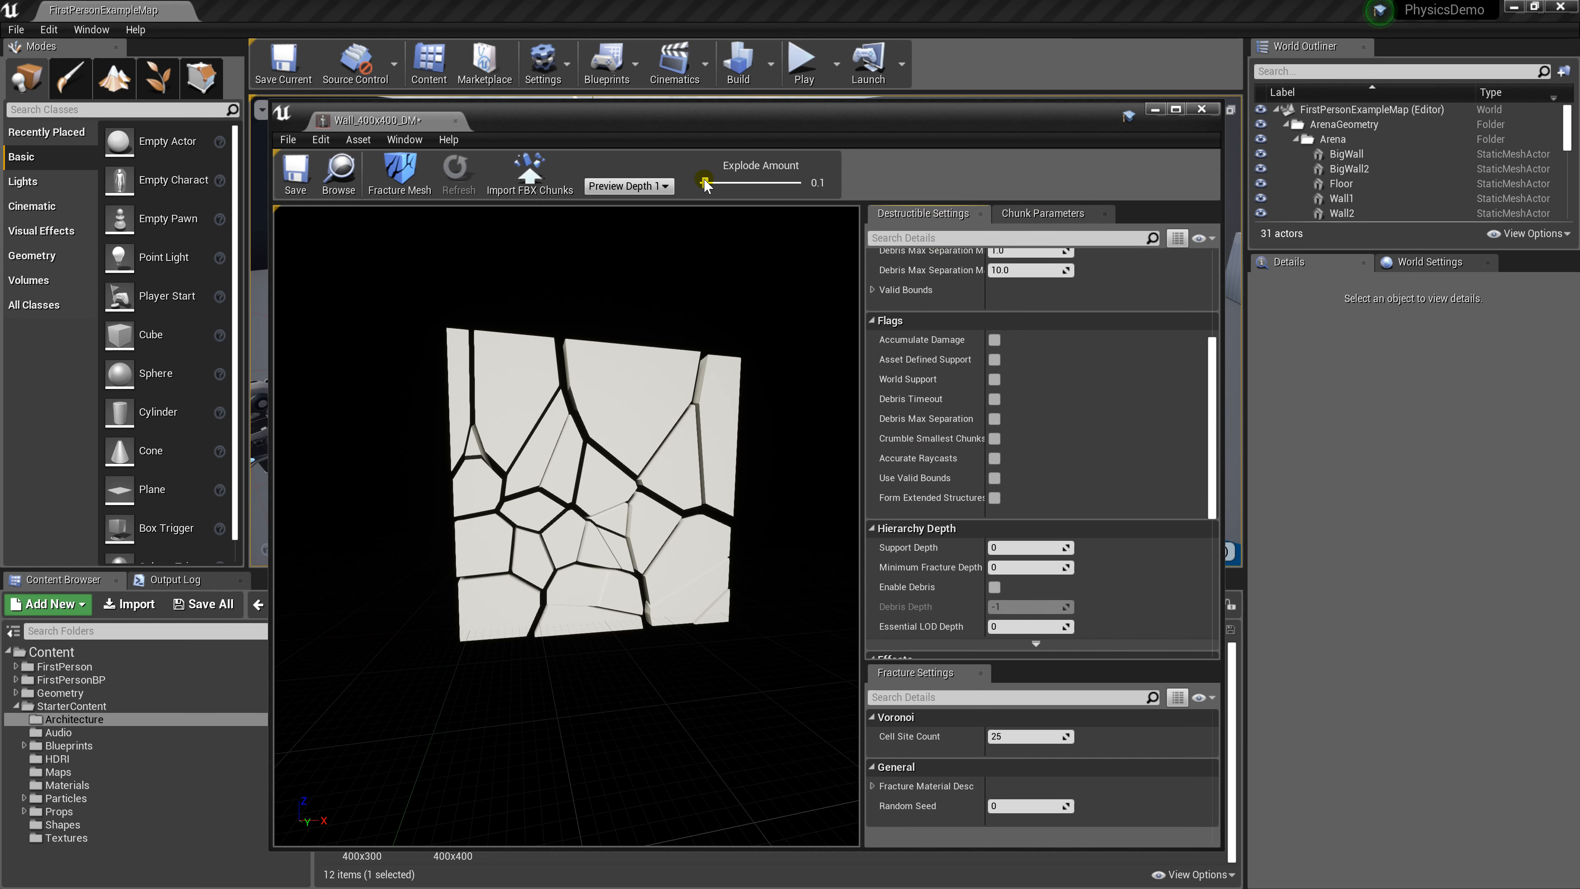
drag(752, 183, 701, 185)
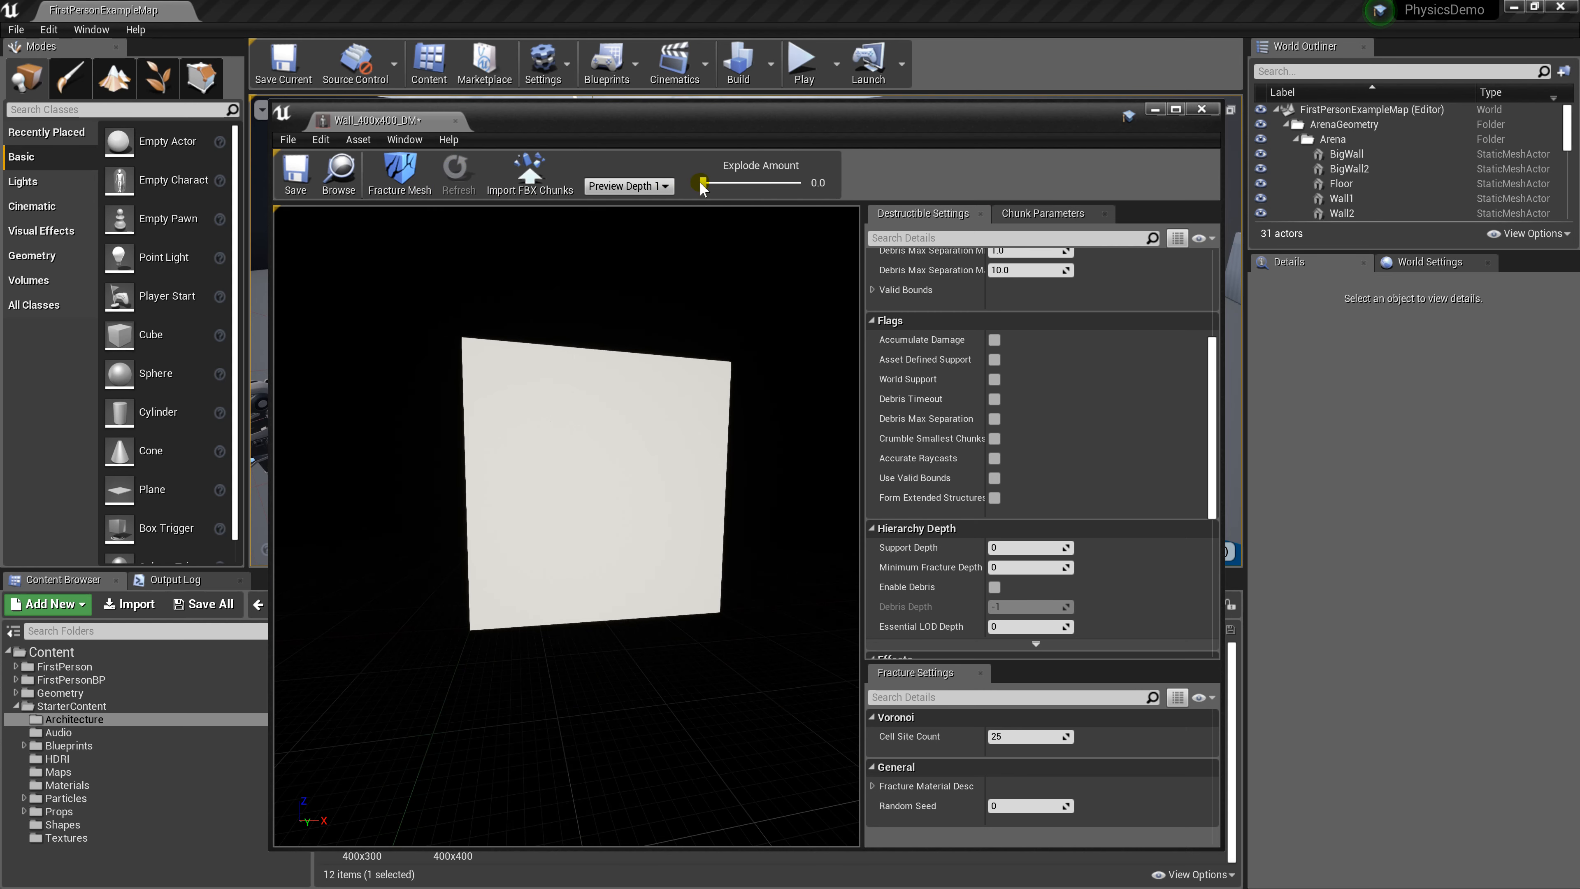
click(296, 178)
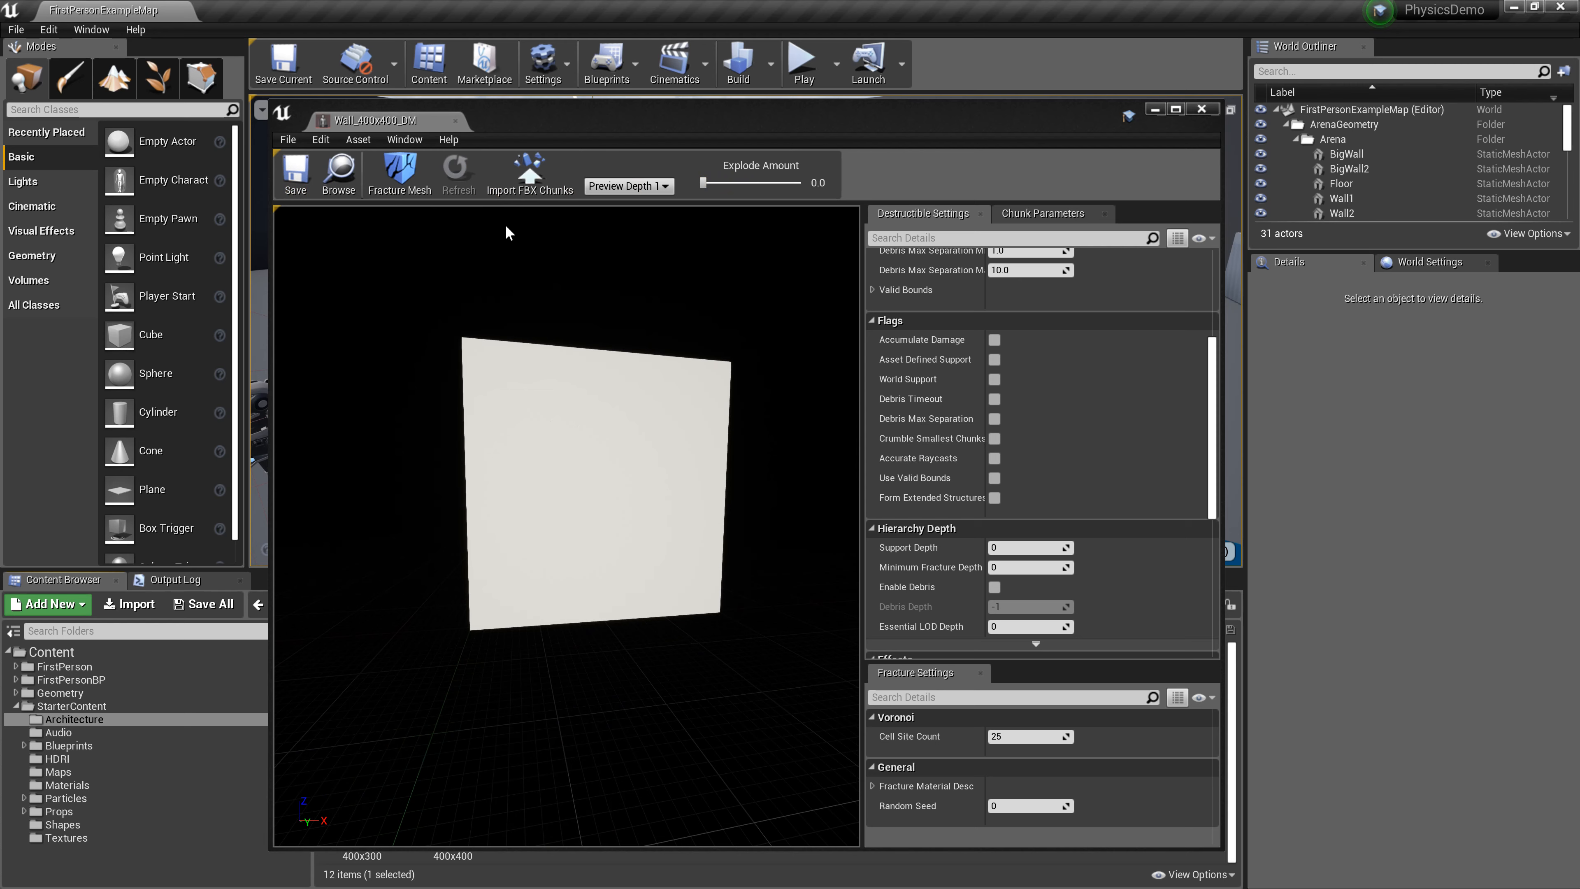
click(1201, 111)
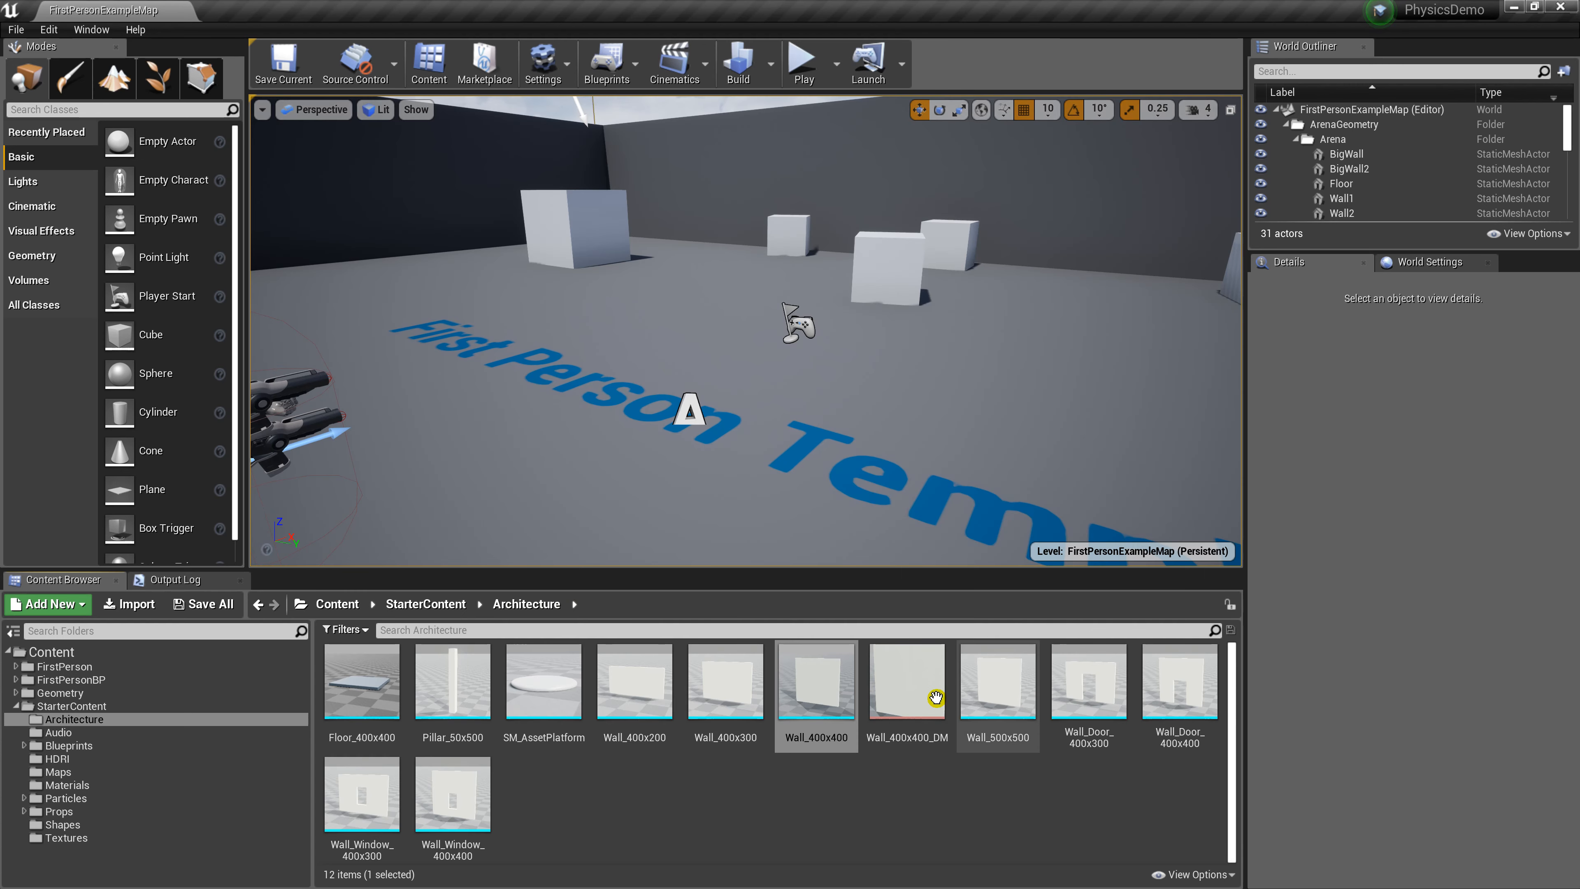
- Place Wall_400x400_DM on the floor over the First Person Template text and start playing the level
drag(665, 414, 579, 448)
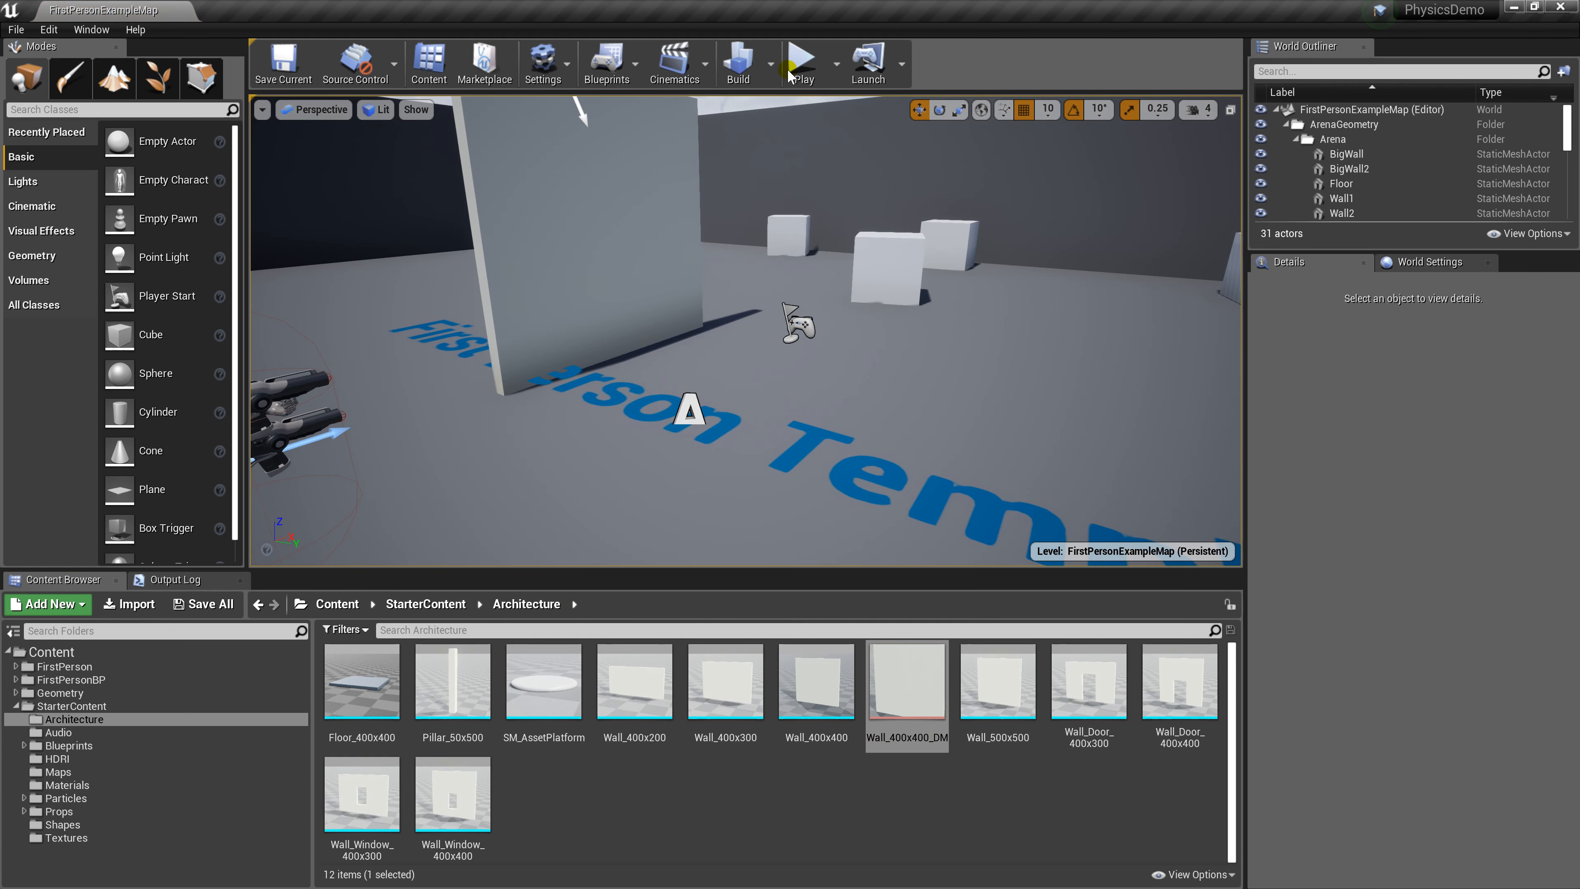
key(alt+p)
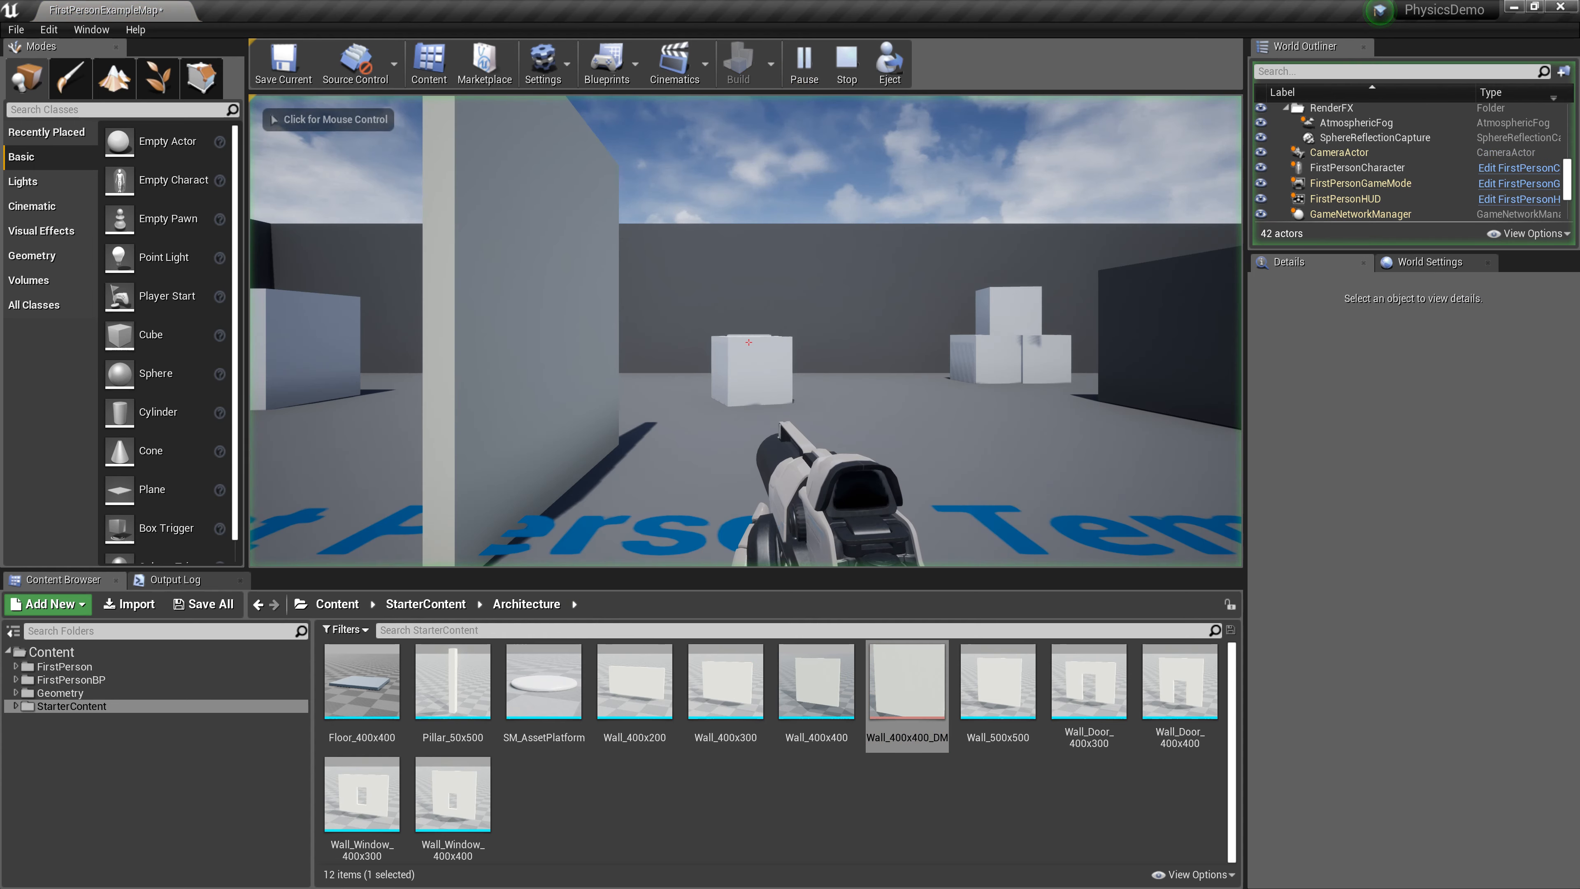
click(749, 343)
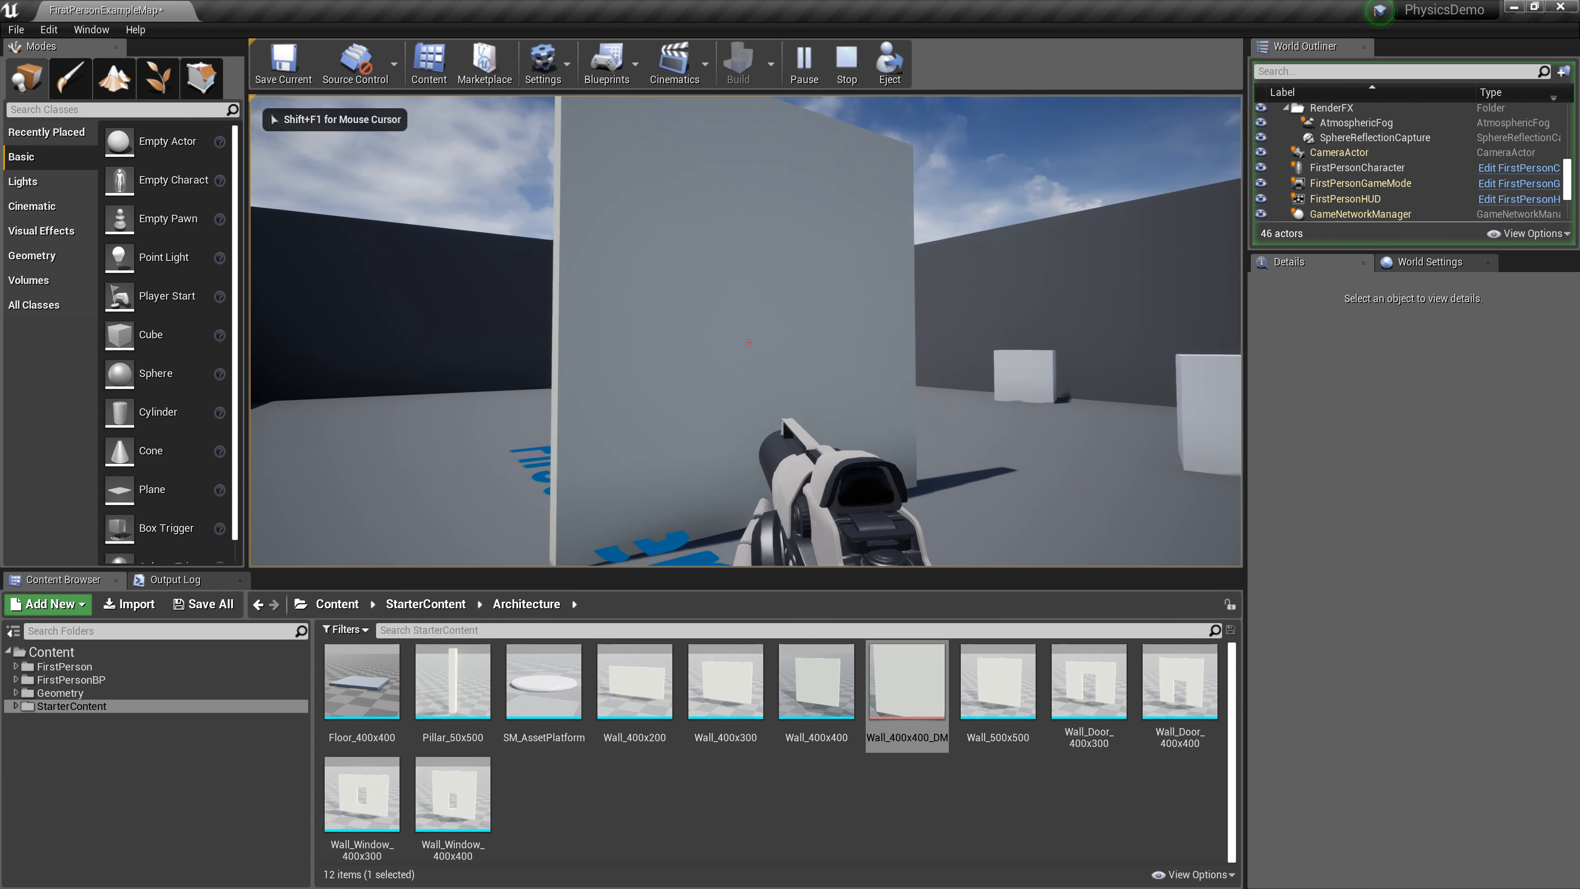
- Test the wall's destruction by walking into it and shooting projectiles at it, then end the play session
key(w)
key(s)
key(w)
key(s)
key(w)
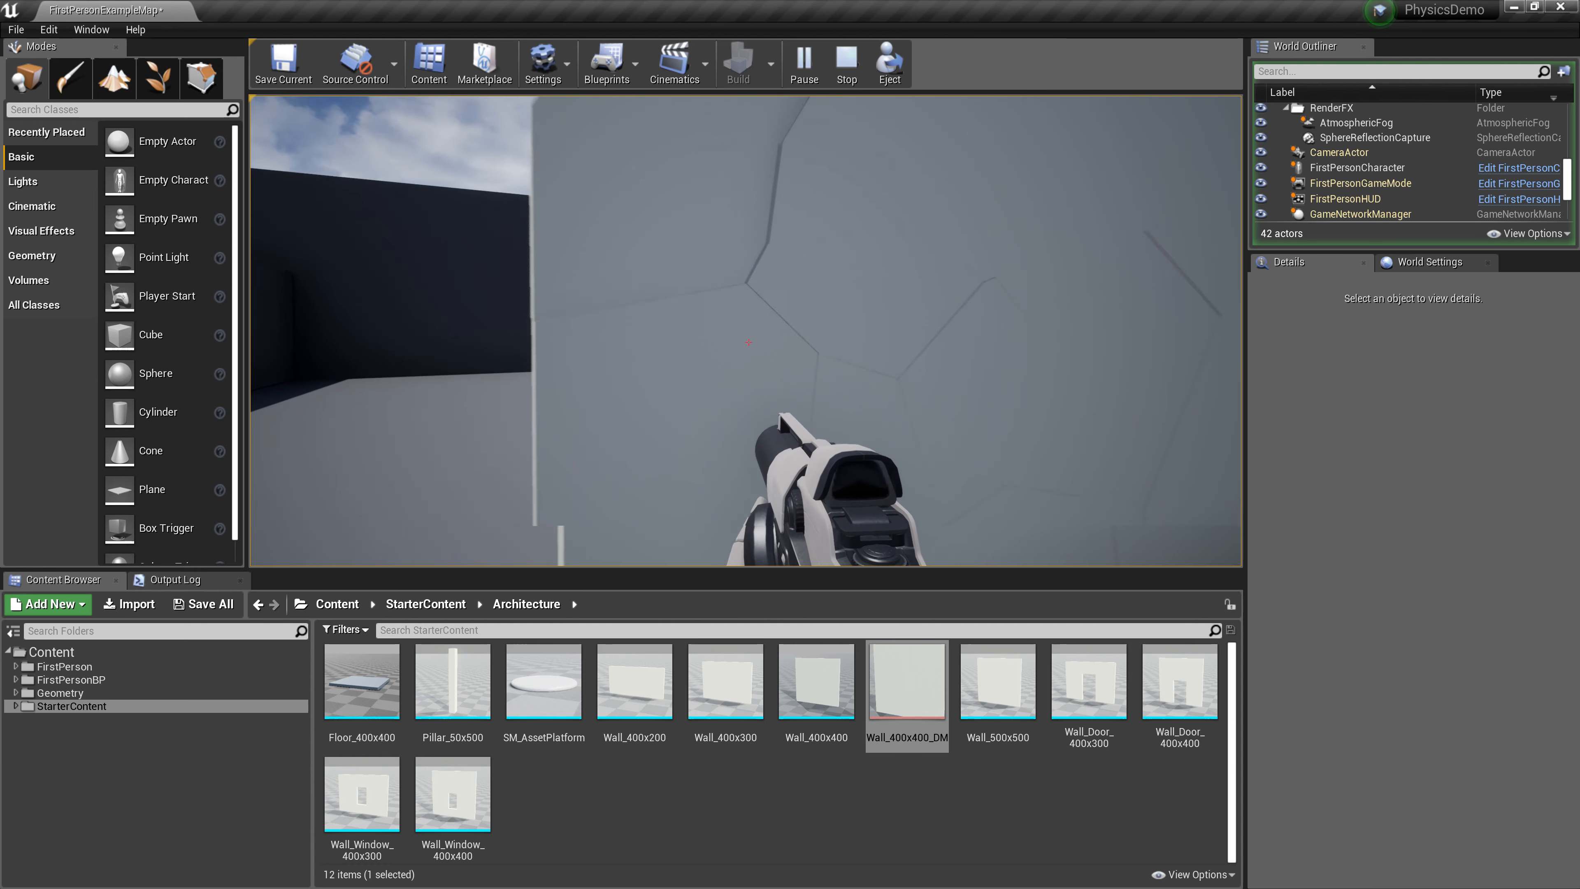
key(s)
click(748, 341)
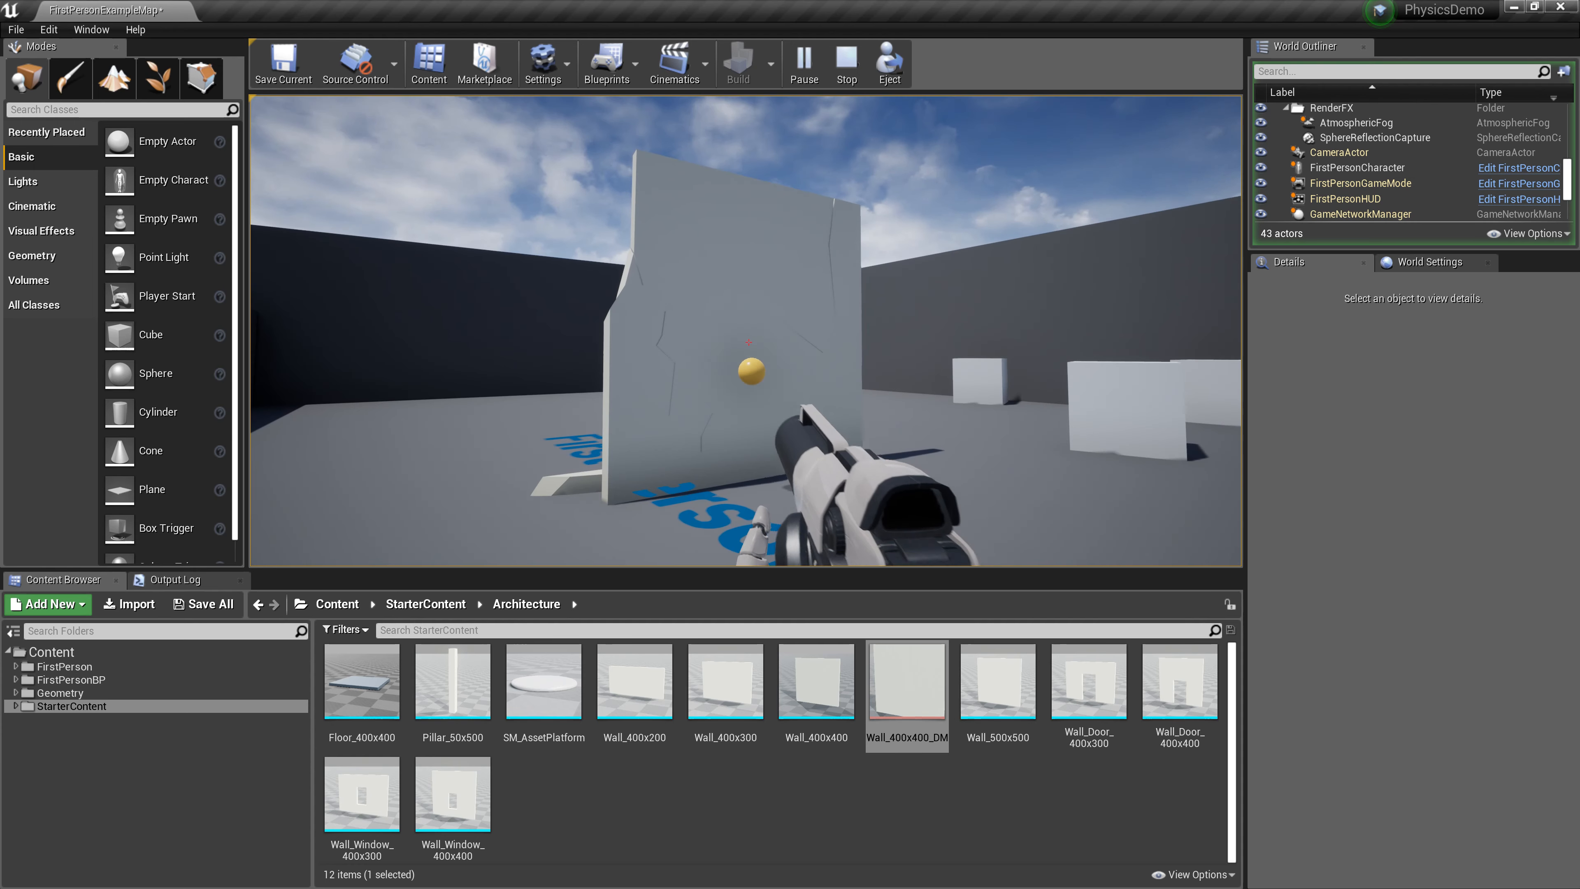
click(749, 341)
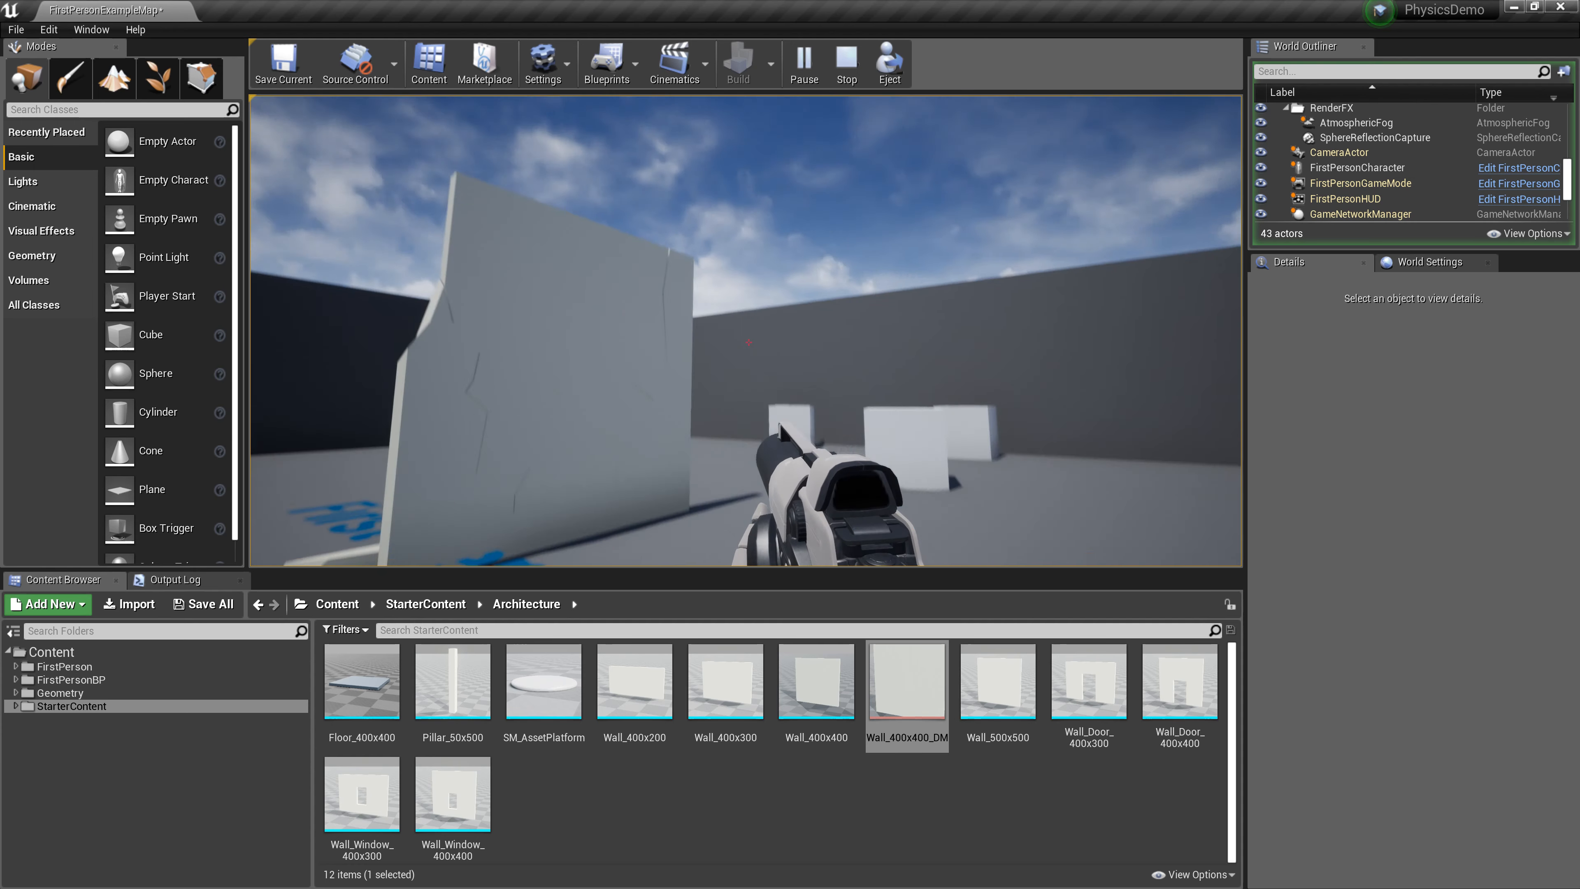
click(749, 342)
click(749, 342)
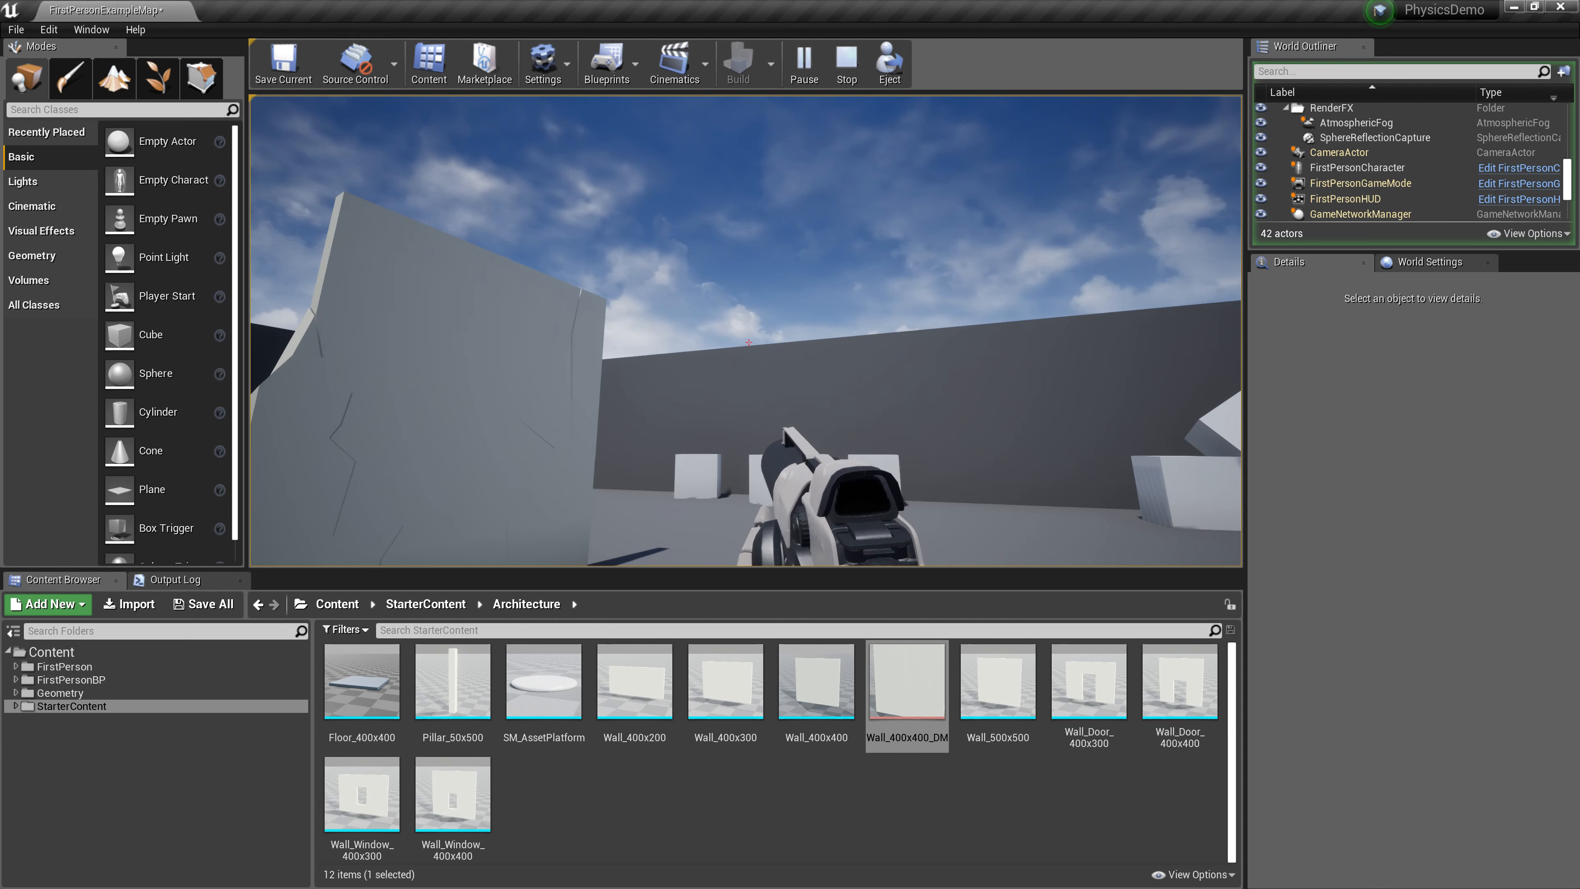
key(Escape)
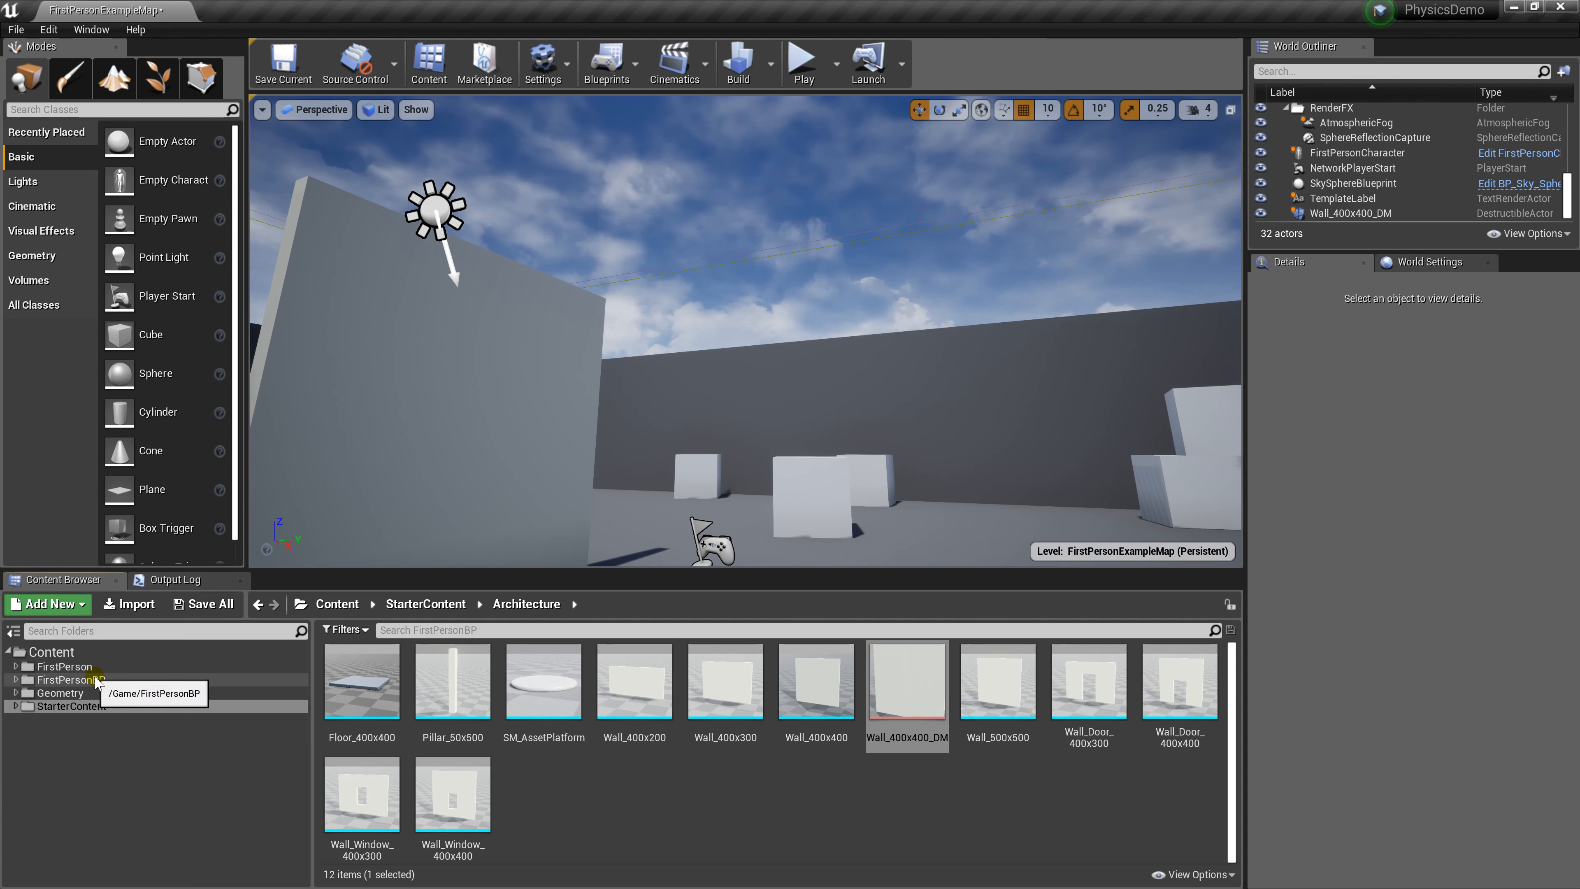
- Open the FirstPersonProjectile blueprint from the Blueprints folder of FirstPersonBP
click(62, 680)
double_click(361, 698)
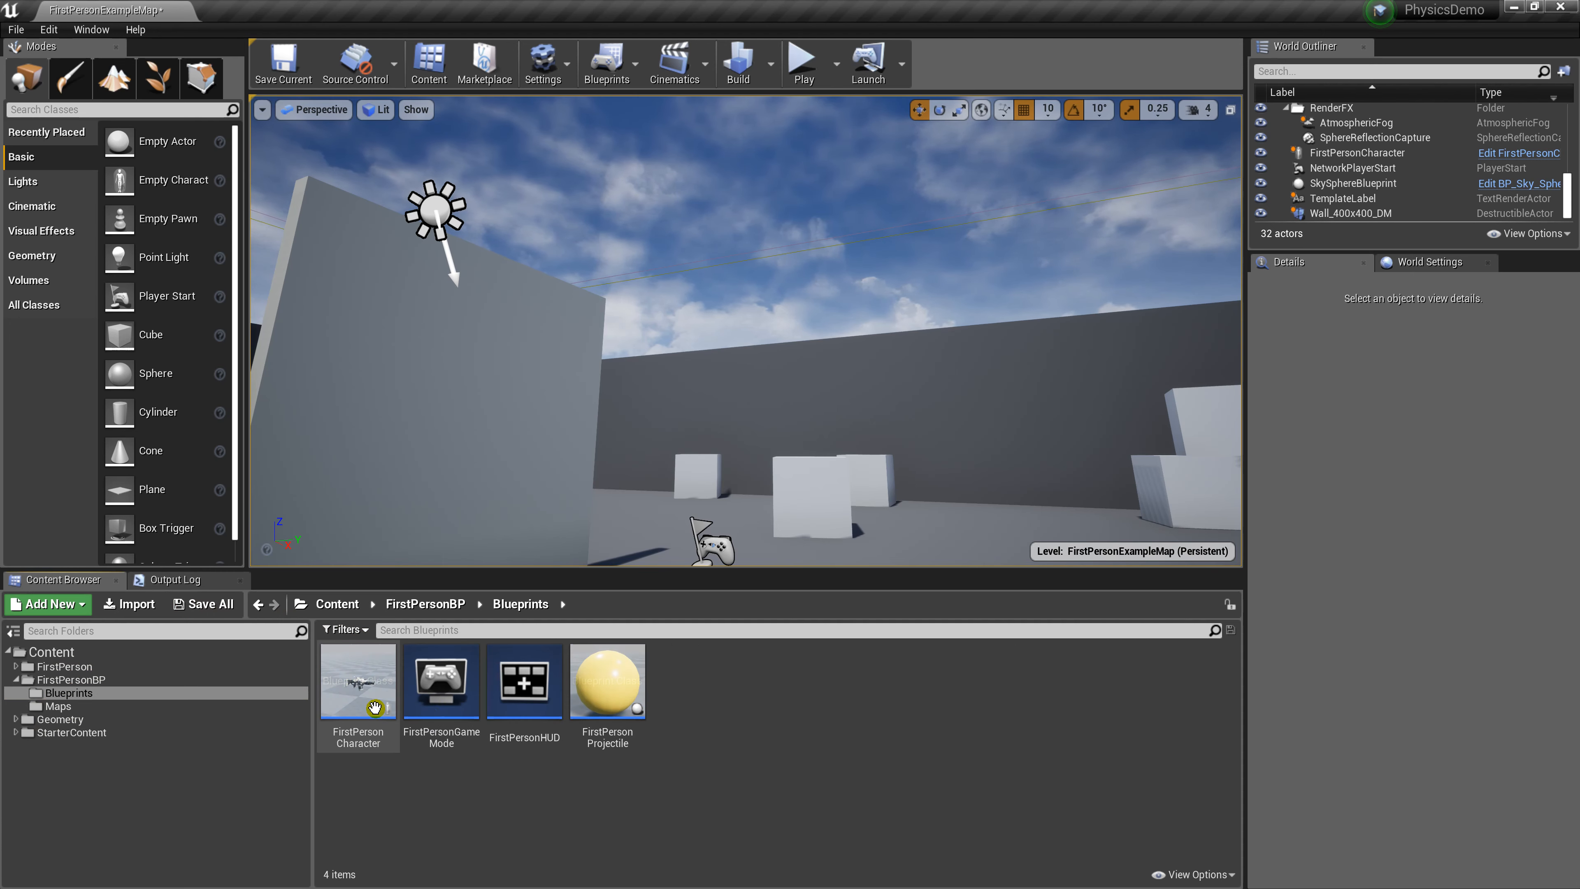
double_click(620, 683)
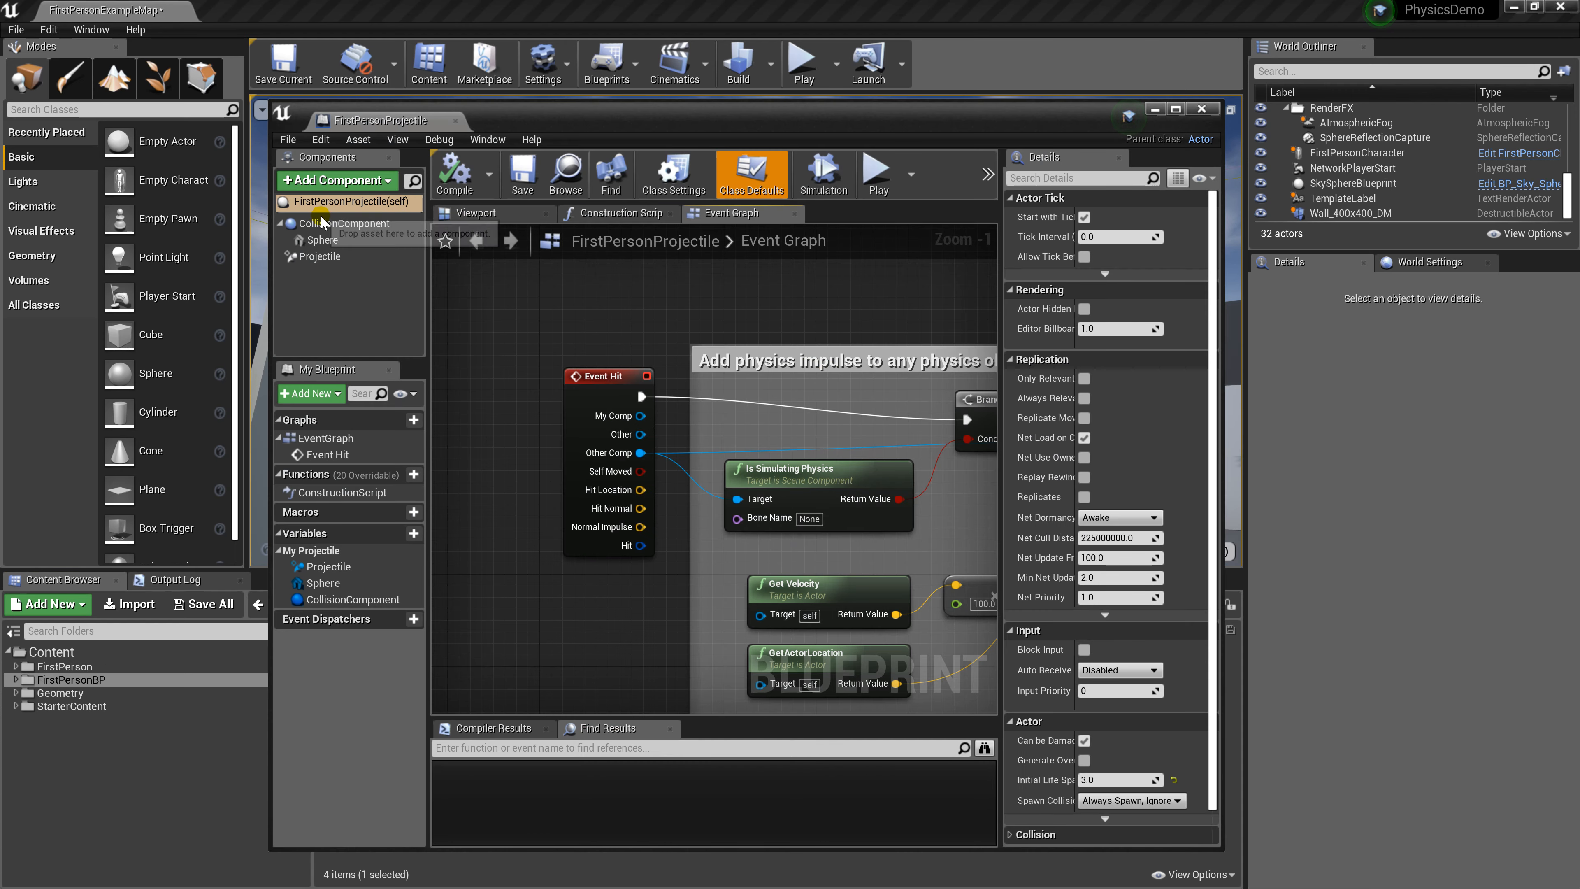
- Enable Simulate Physics on the projectile's CollisionComponent and compile the blueprint
click(388, 224)
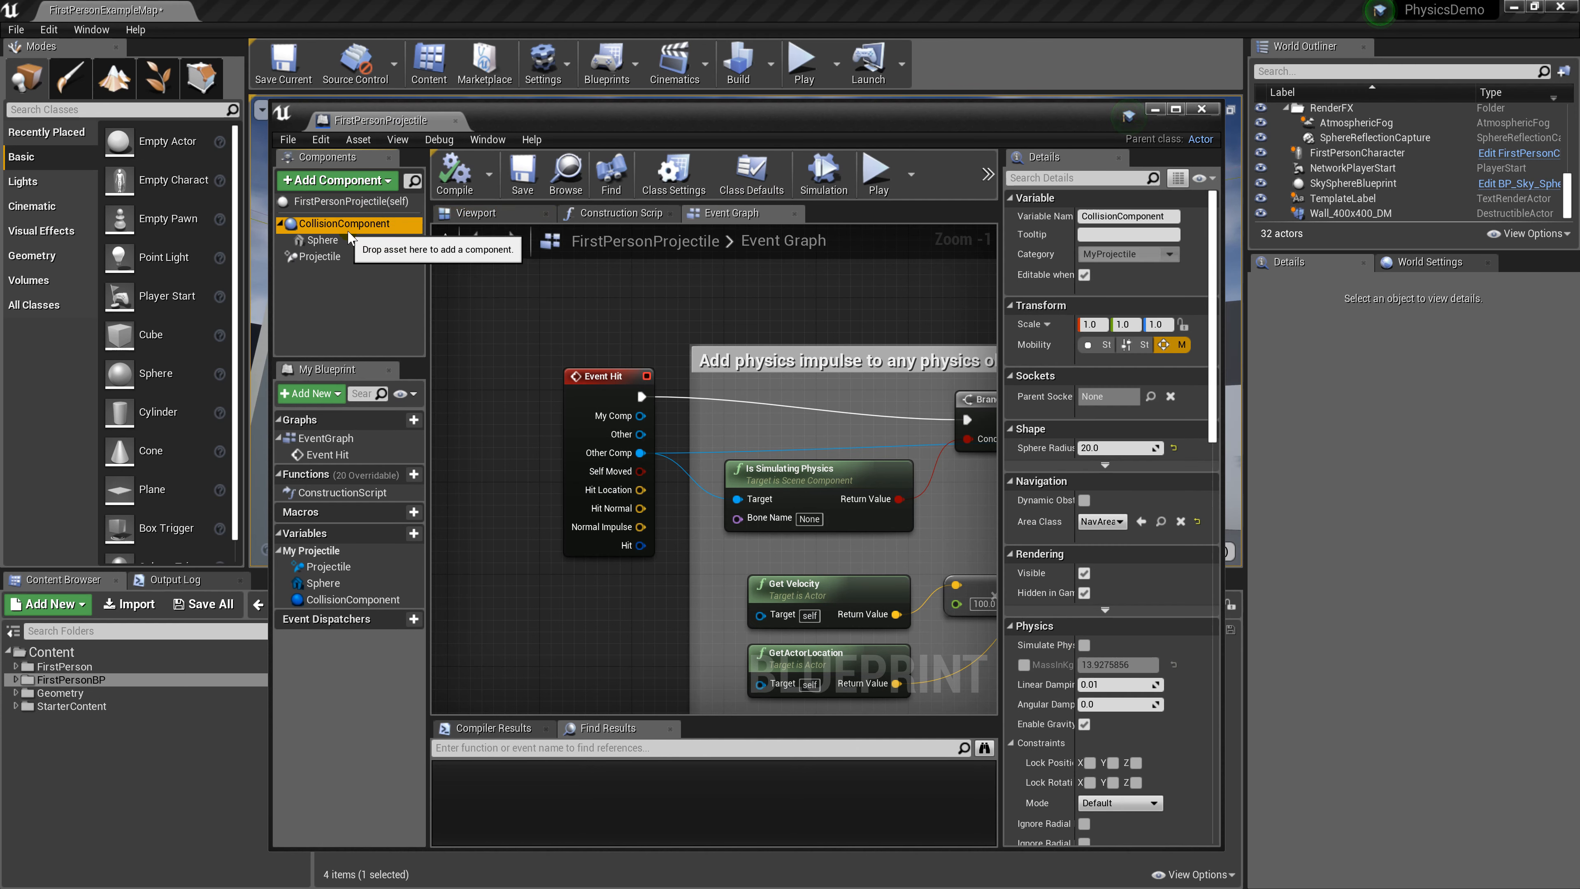
click(1087, 646)
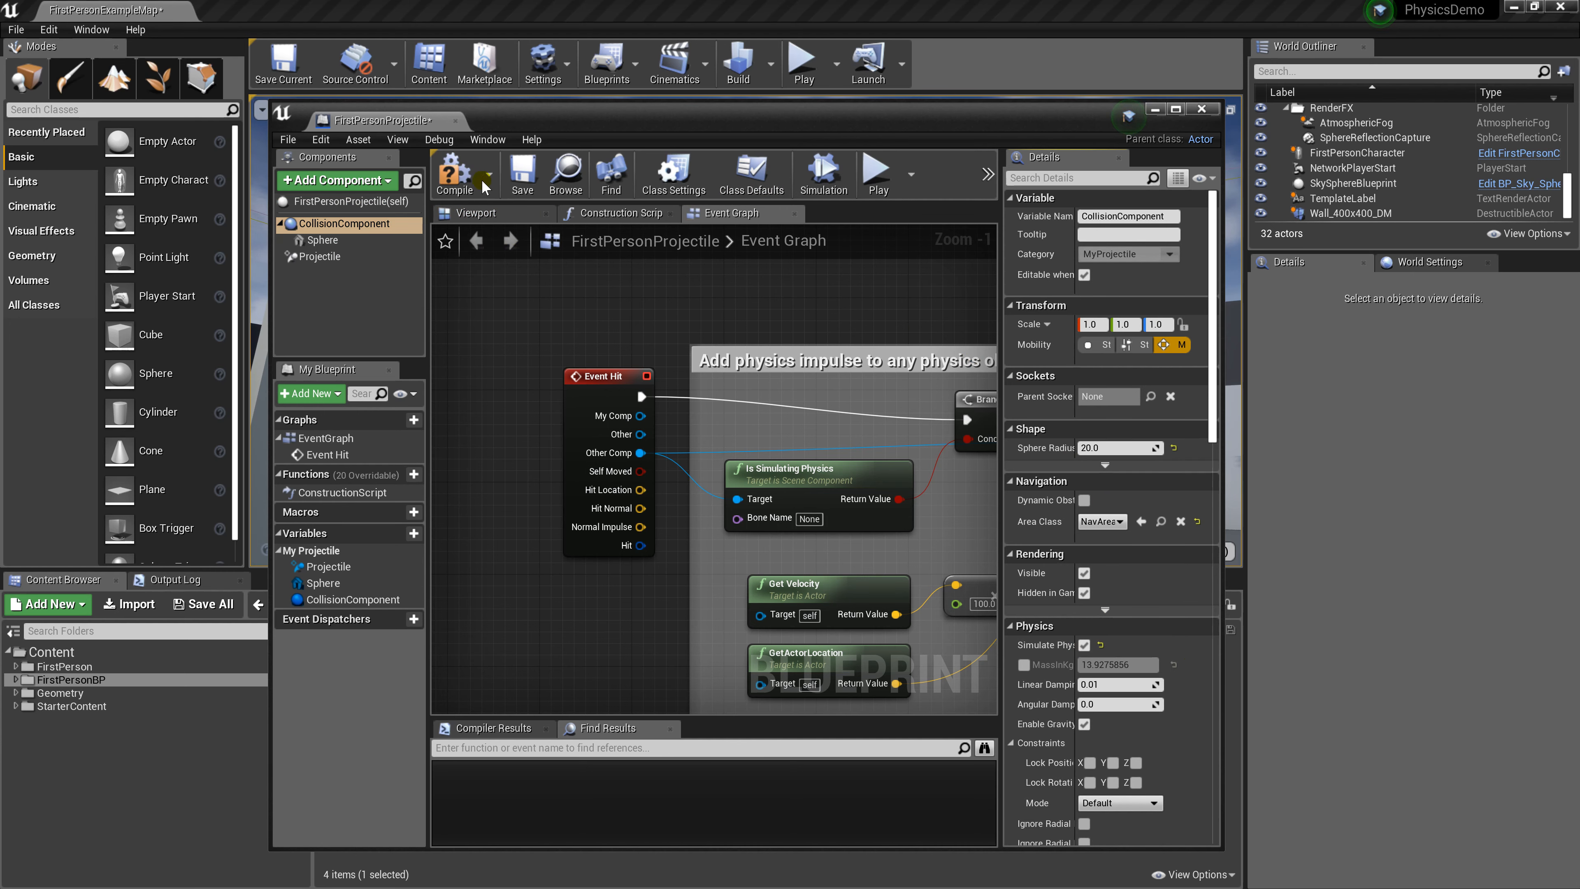
click(454, 178)
- Set the CollisionComponent's collision preset to PhysicsActor and recompile the blueprint
scroll(1117, 392, down, 5)
scroll(1112, 452, down, 8)
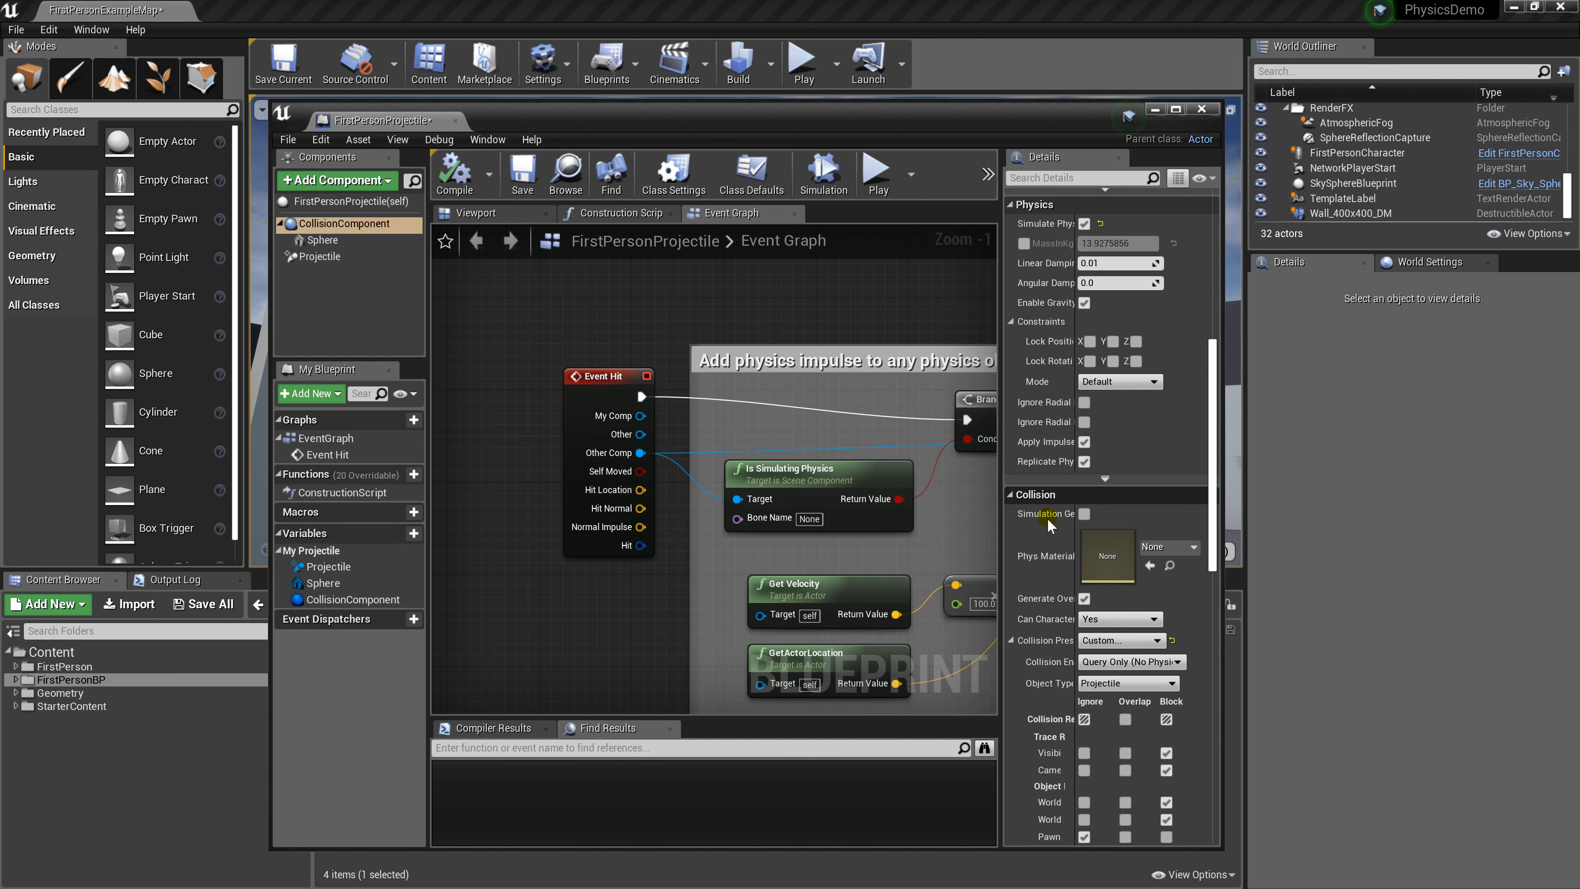
scroll(1069, 623, down, 2)
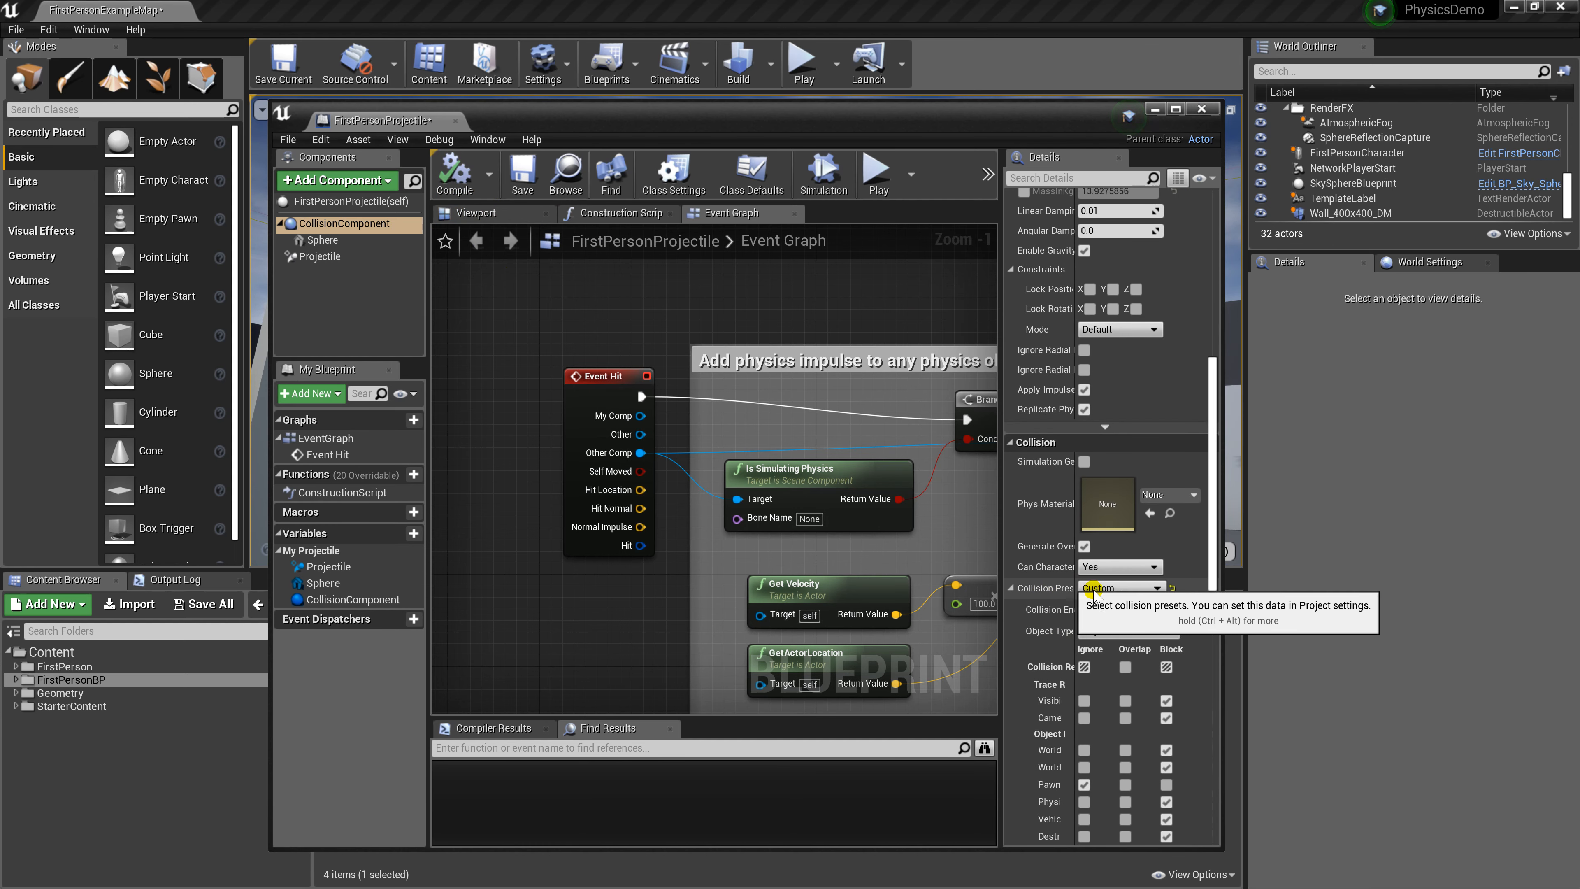
click(1110, 588)
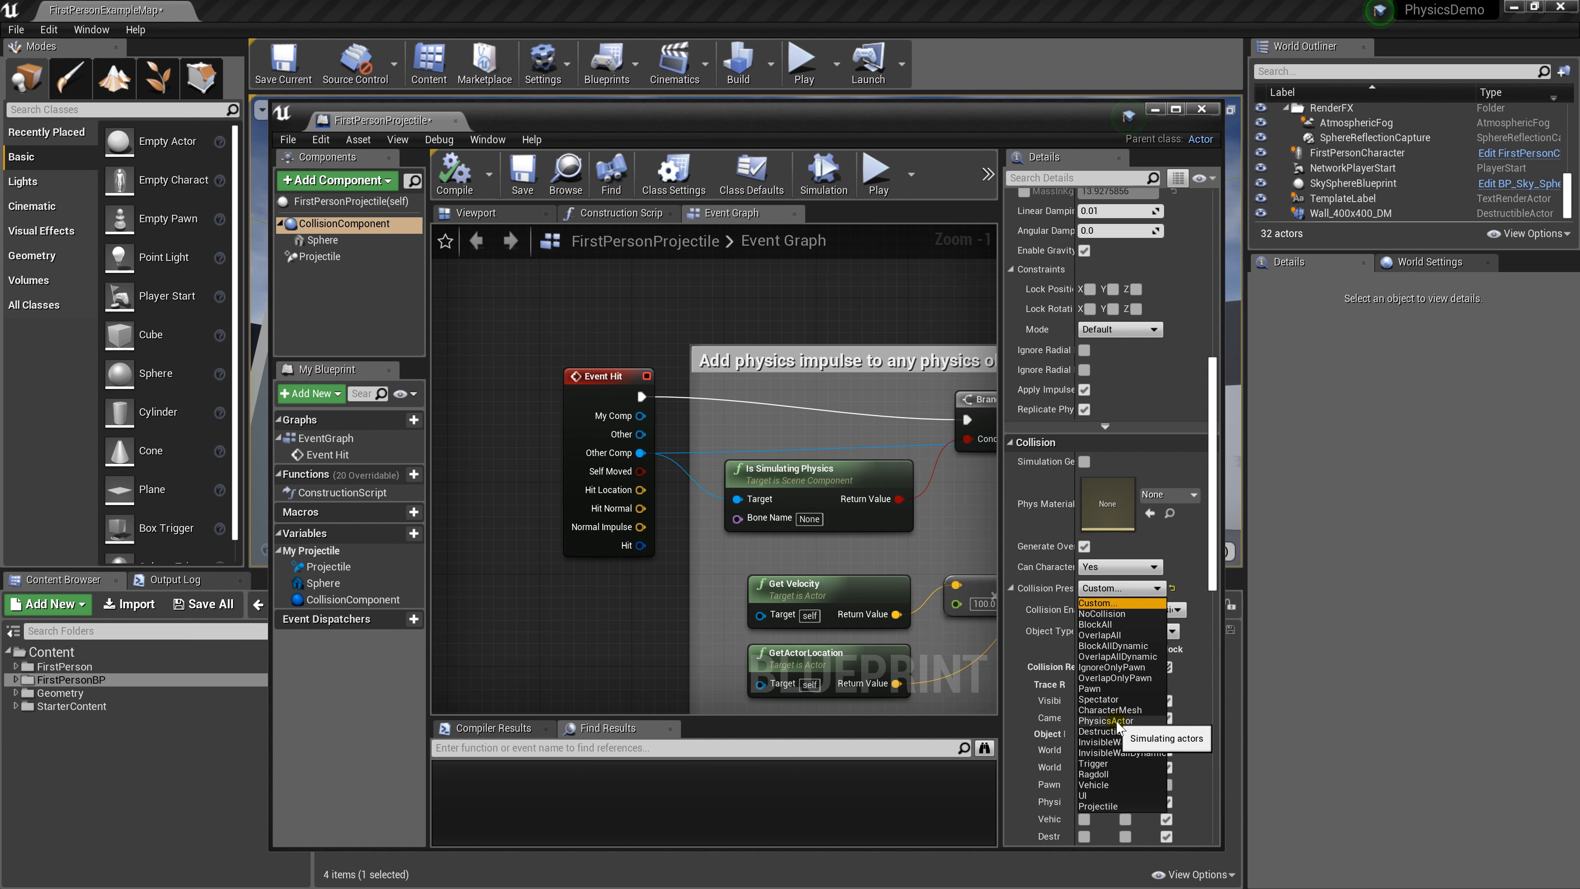
click(1113, 721)
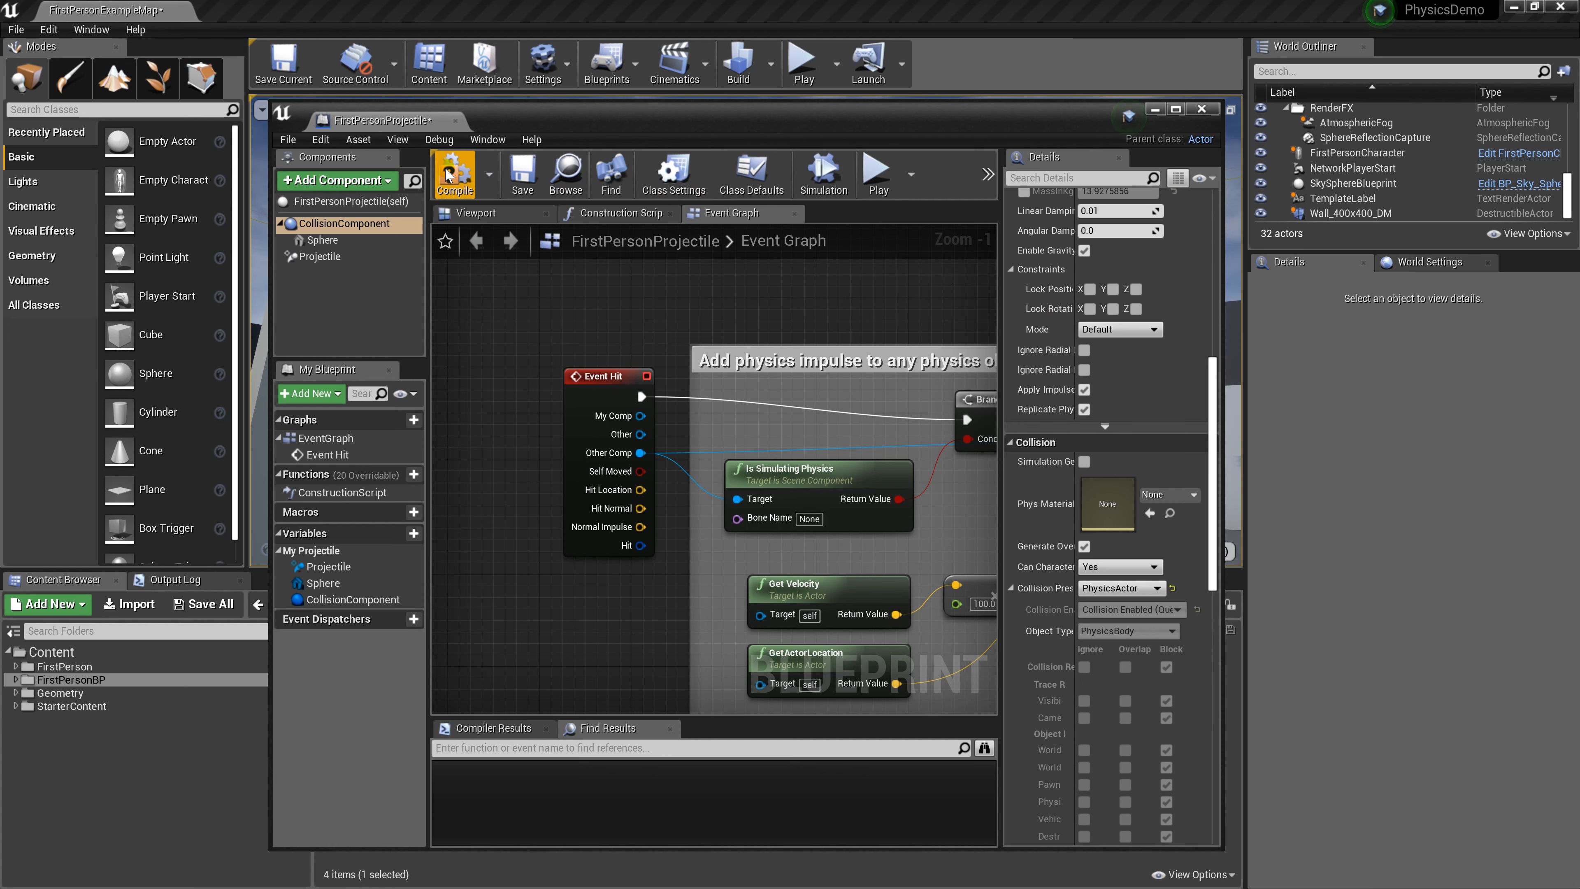
scroll(1128, 433, up, 3)
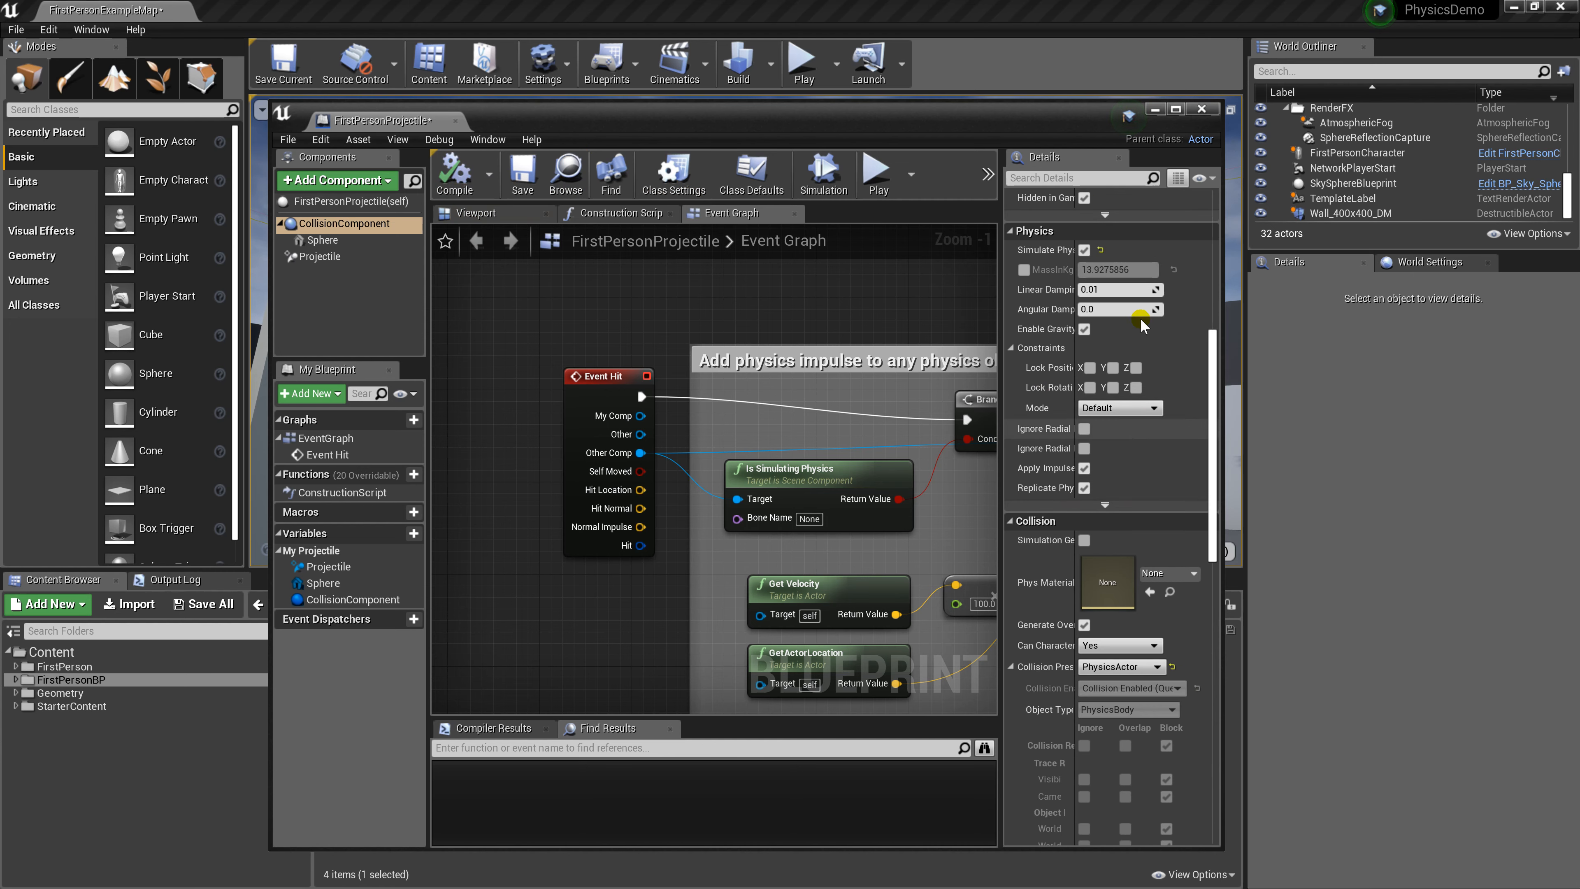
- Close the projectile blueprint, shoot projectiles at the single destructible wall in a play session, and end the session
click(1010, 667)
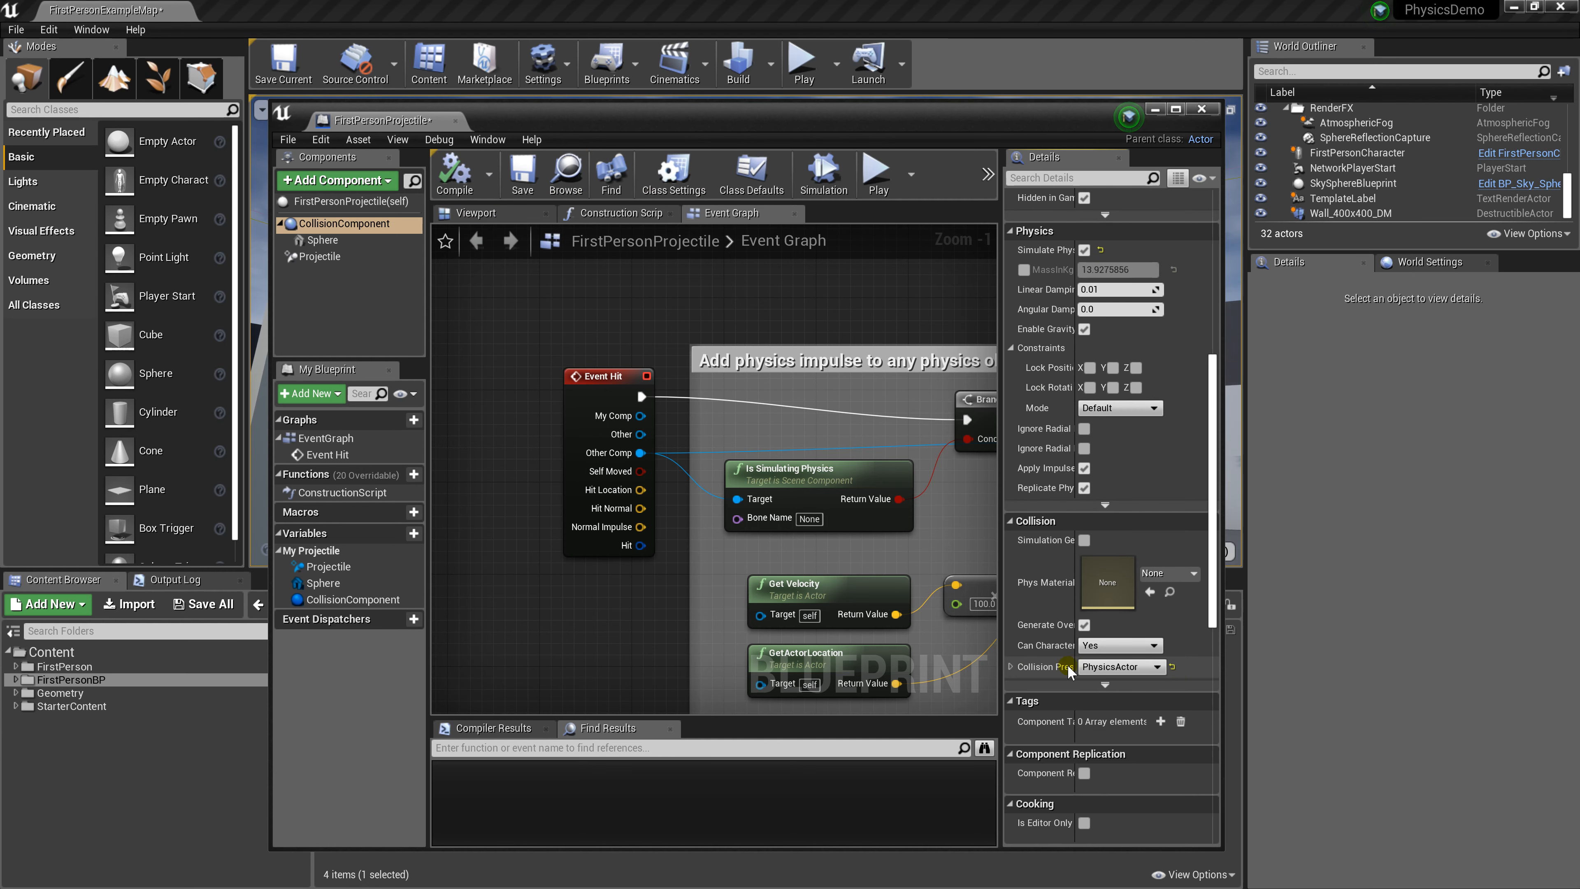
click(1201, 110)
click(801, 61)
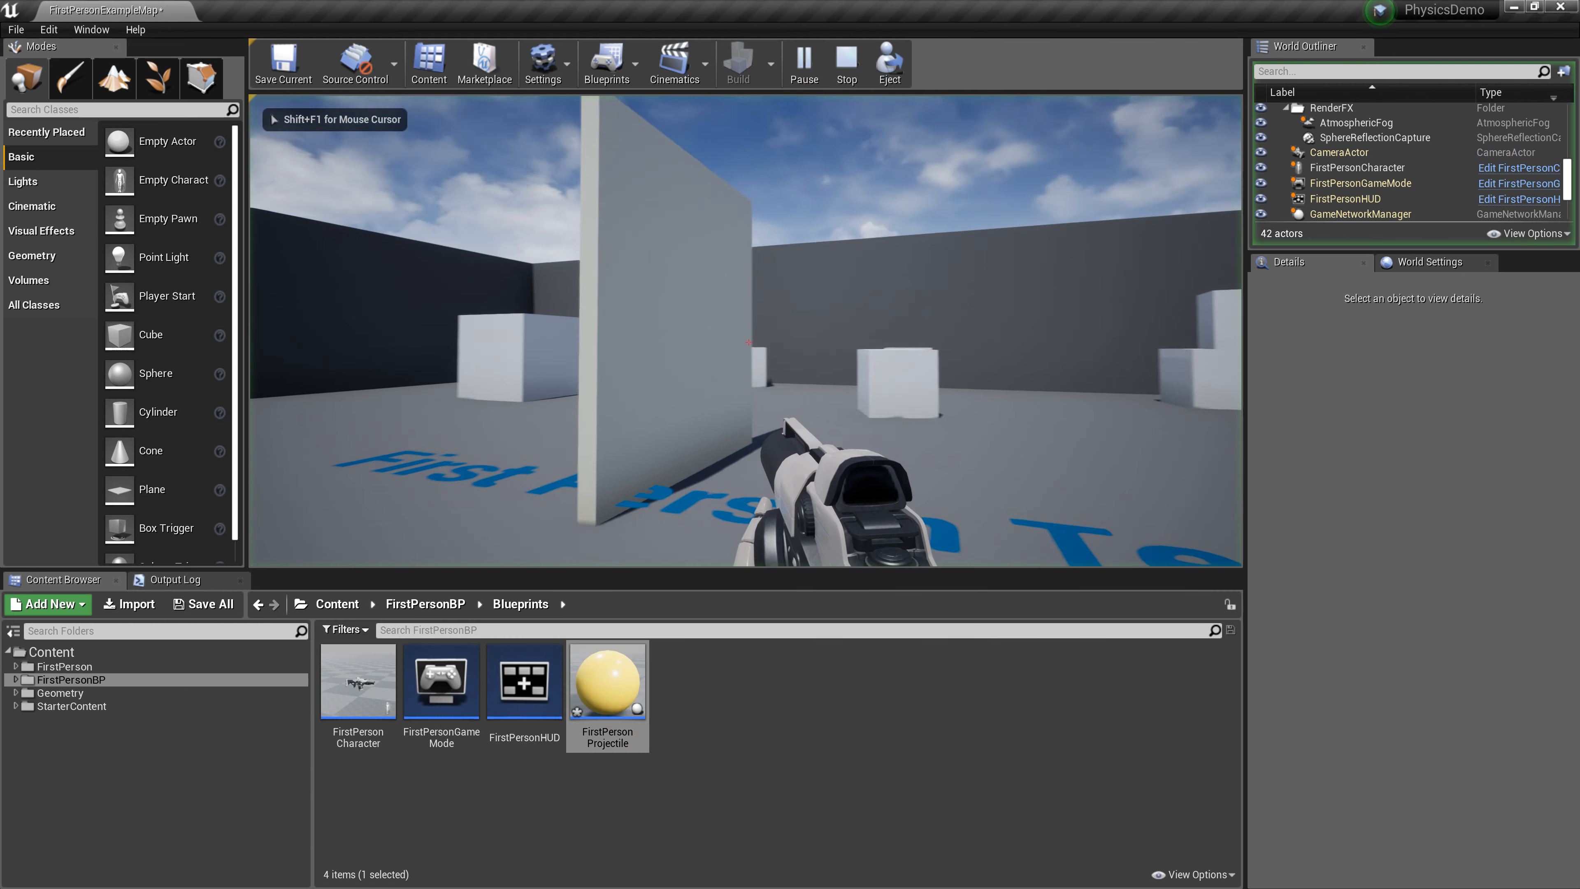
click(748, 342)
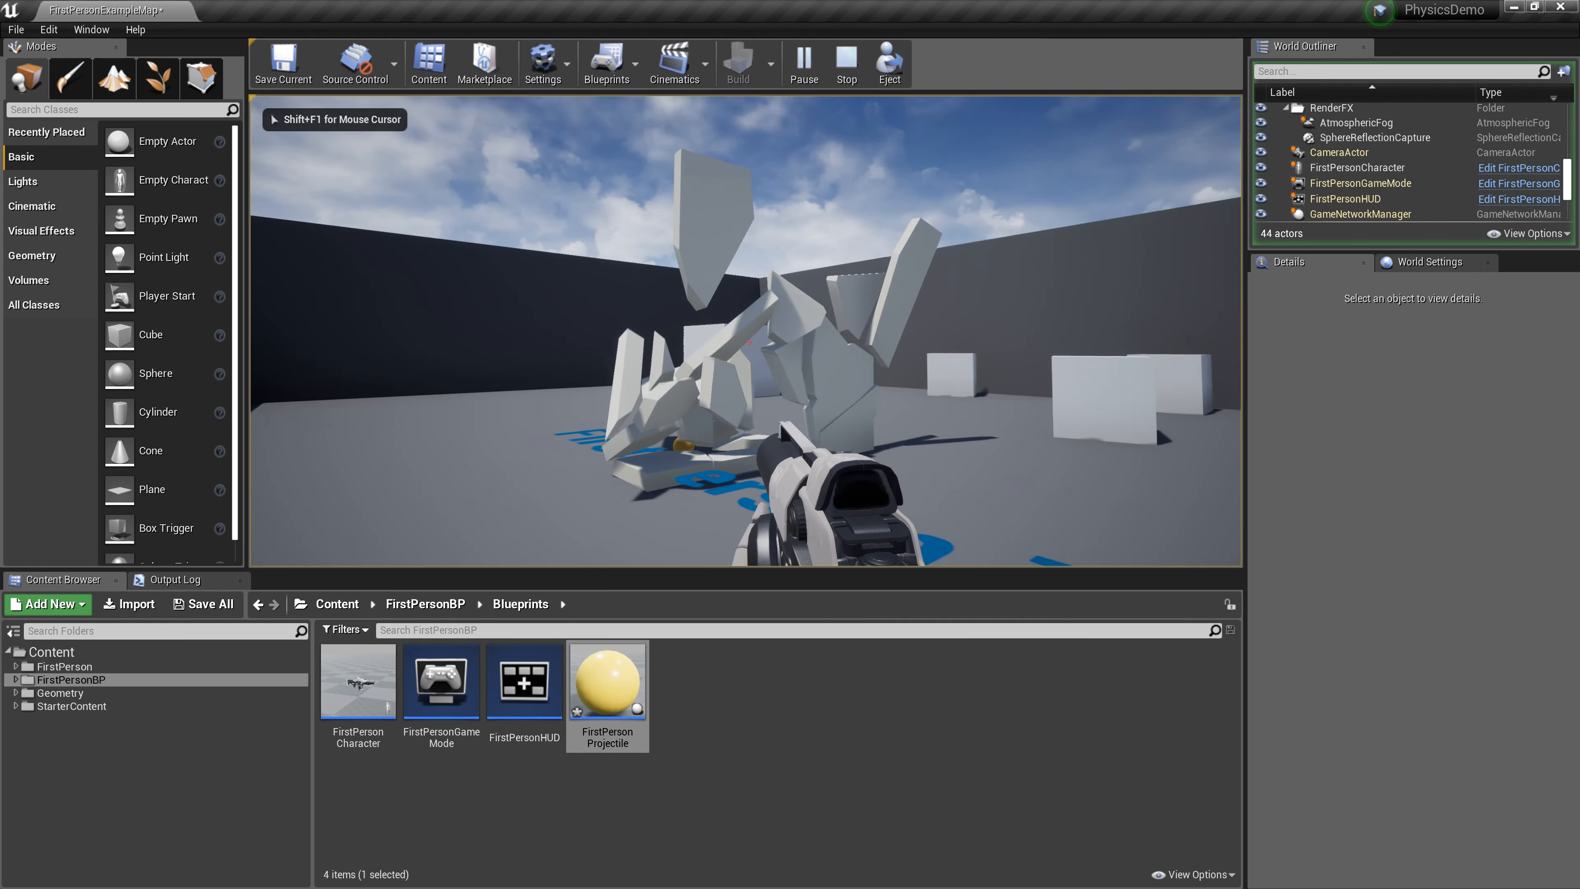
click(749, 342)
click(749, 341)
click(749, 341)
click(748, 341)
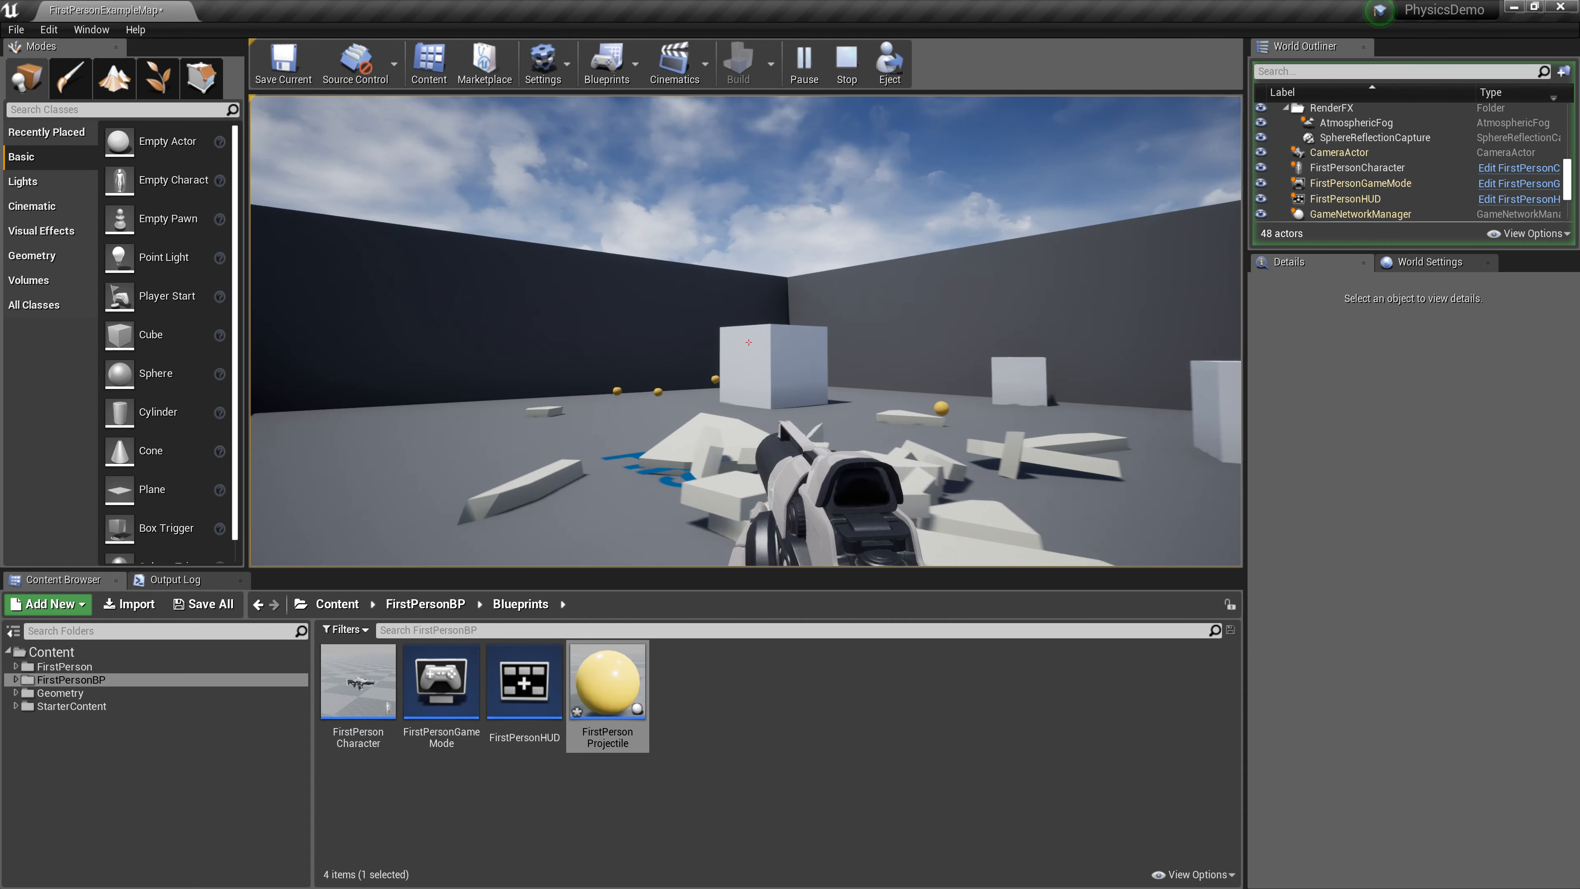
key(Escape)
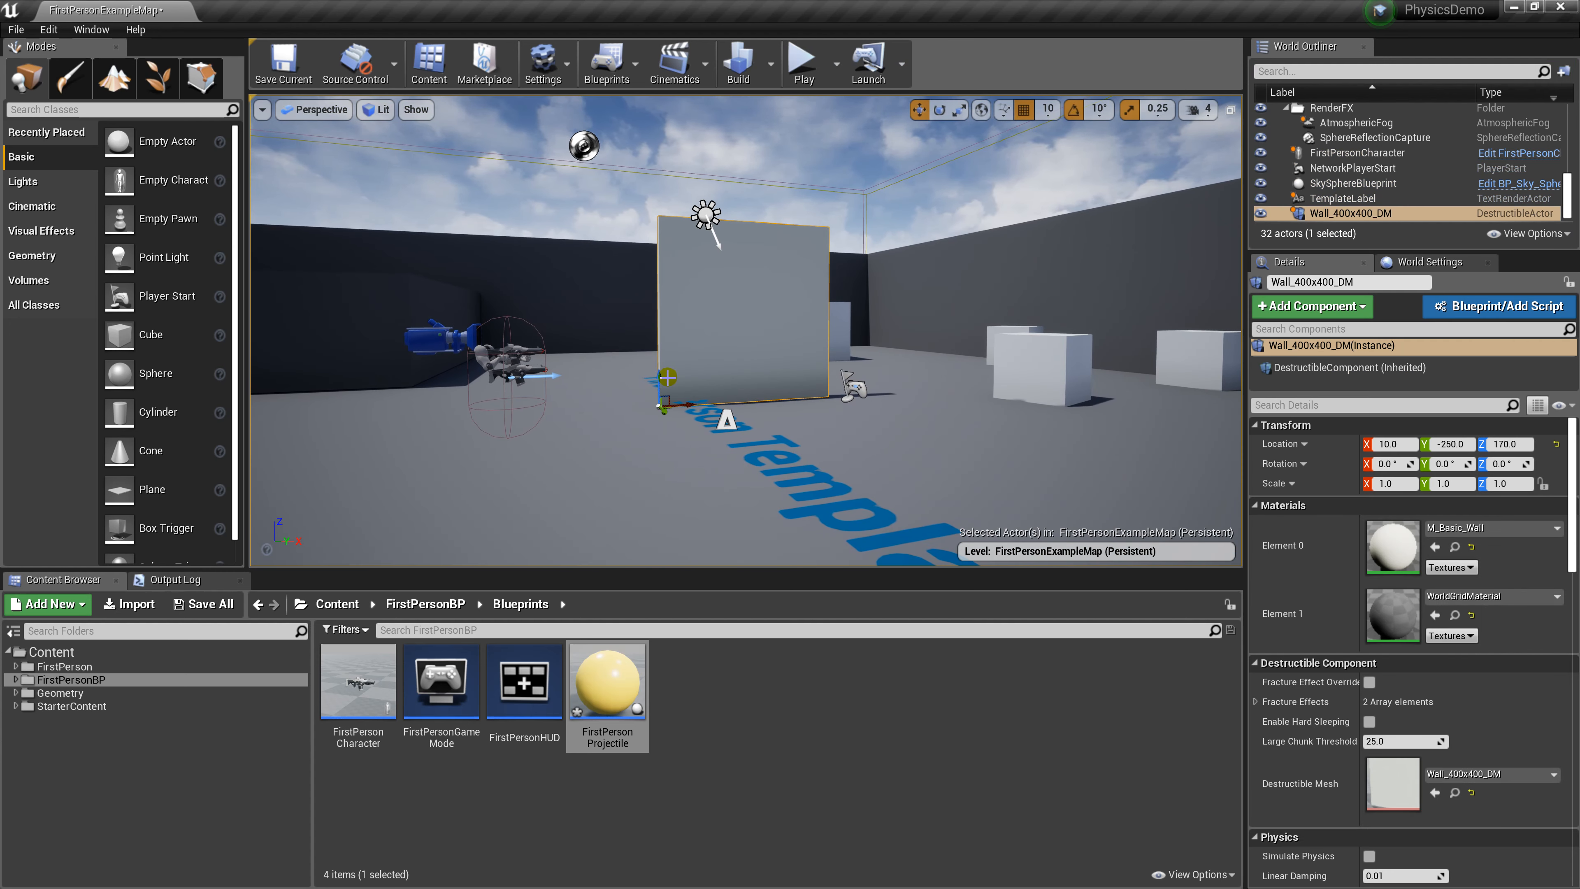
- Duplicate the destructible wall upward to Z 570, and copy both stacked walls sideways to X 410 to form a two-by-two wall
alt+drag(657, 381, 652, 166)
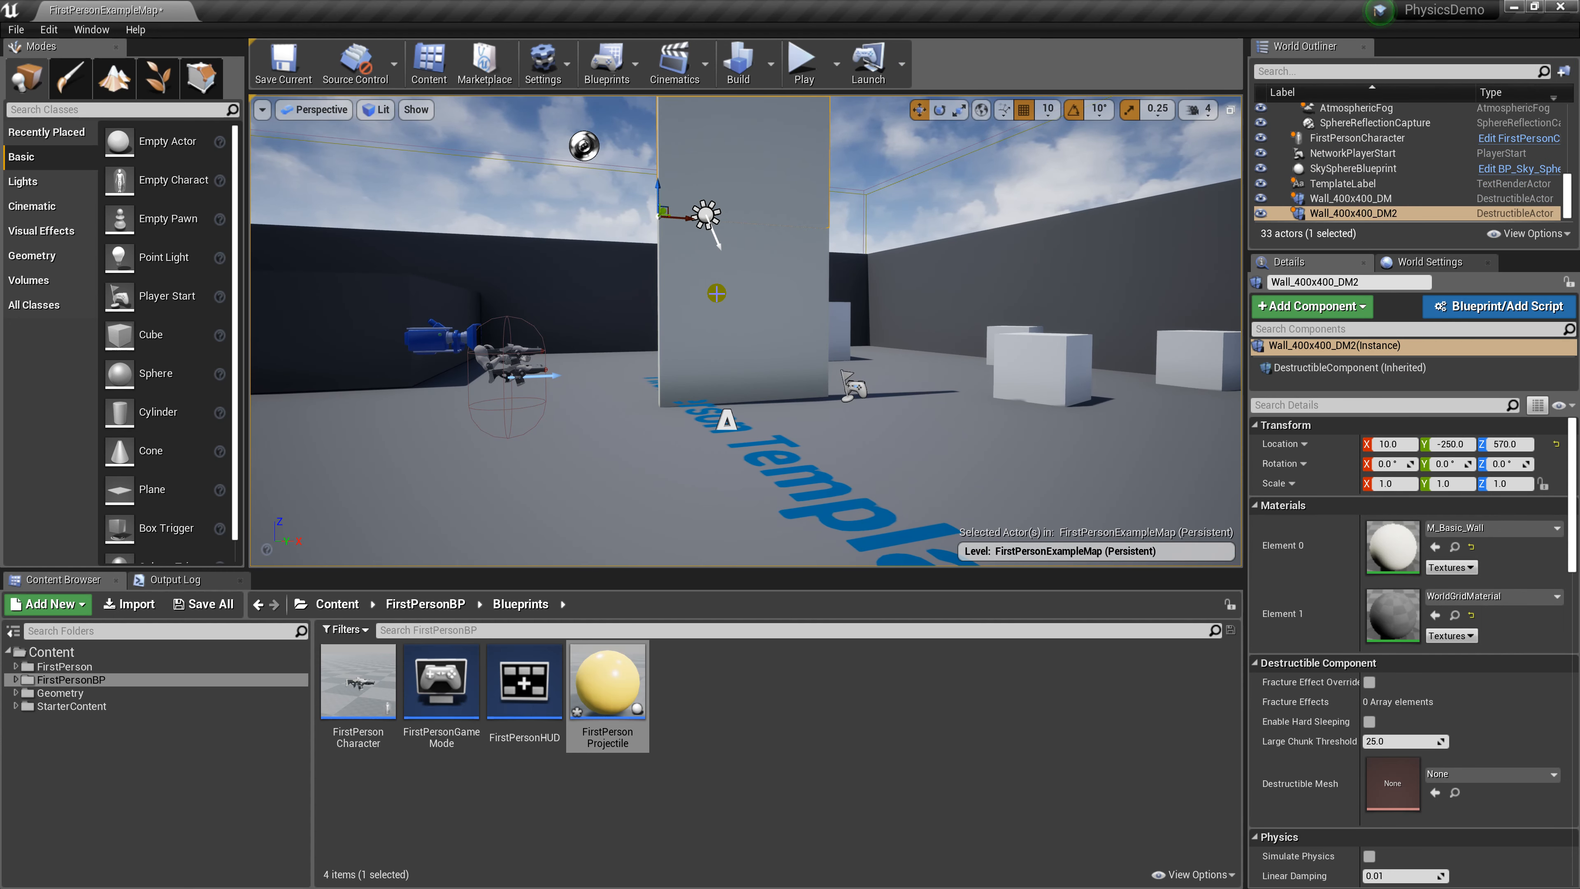
click(733, 388)
ctrl+click(754, 203)
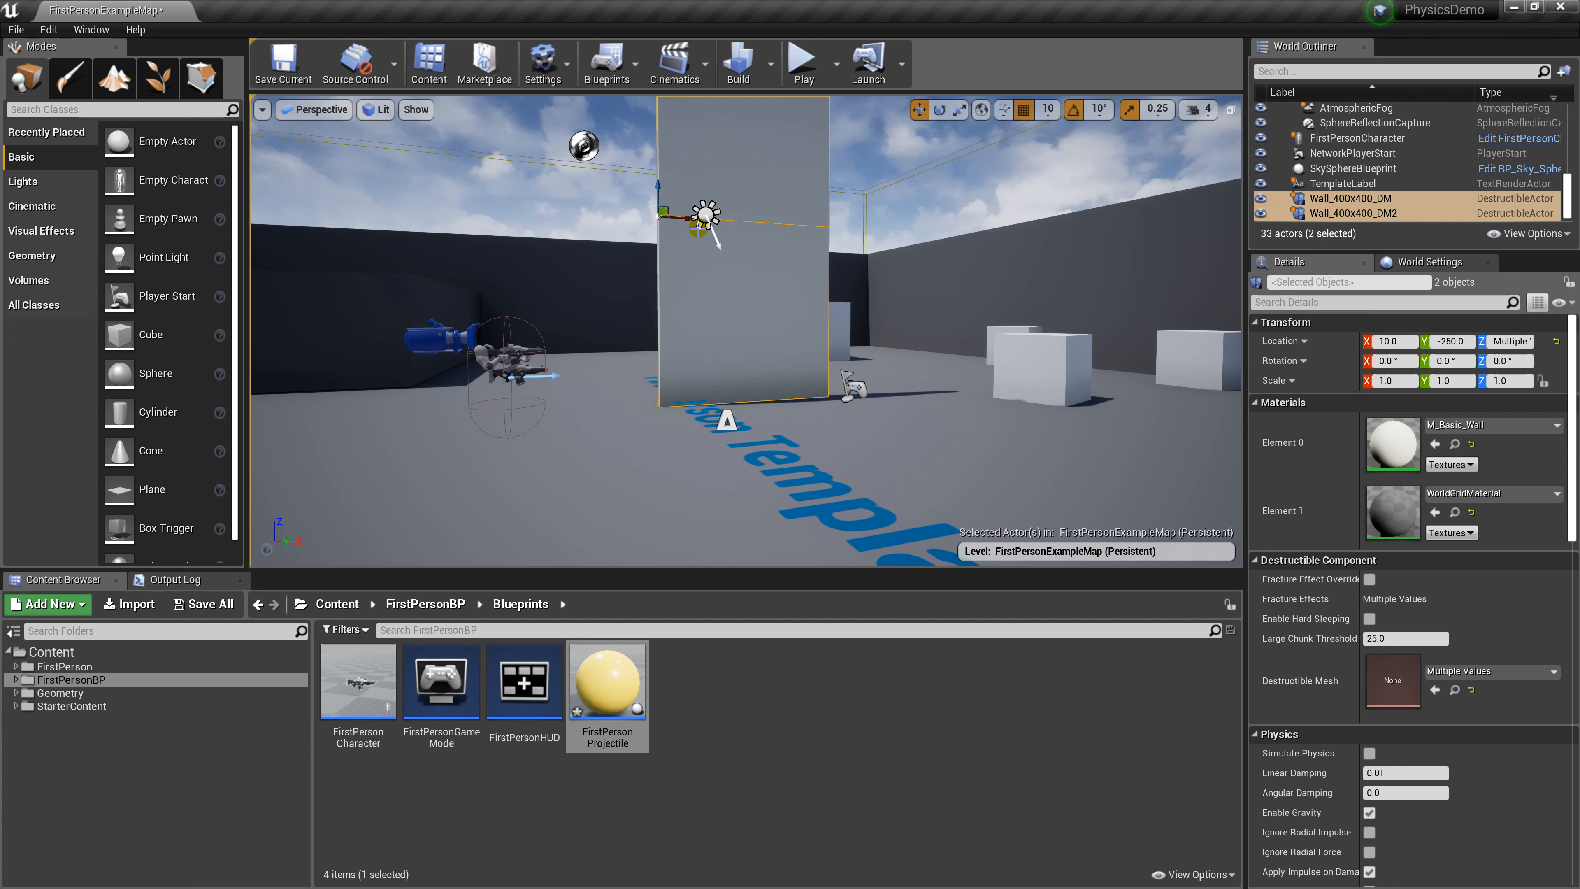
alt+drag(683, 214, 859, 226)
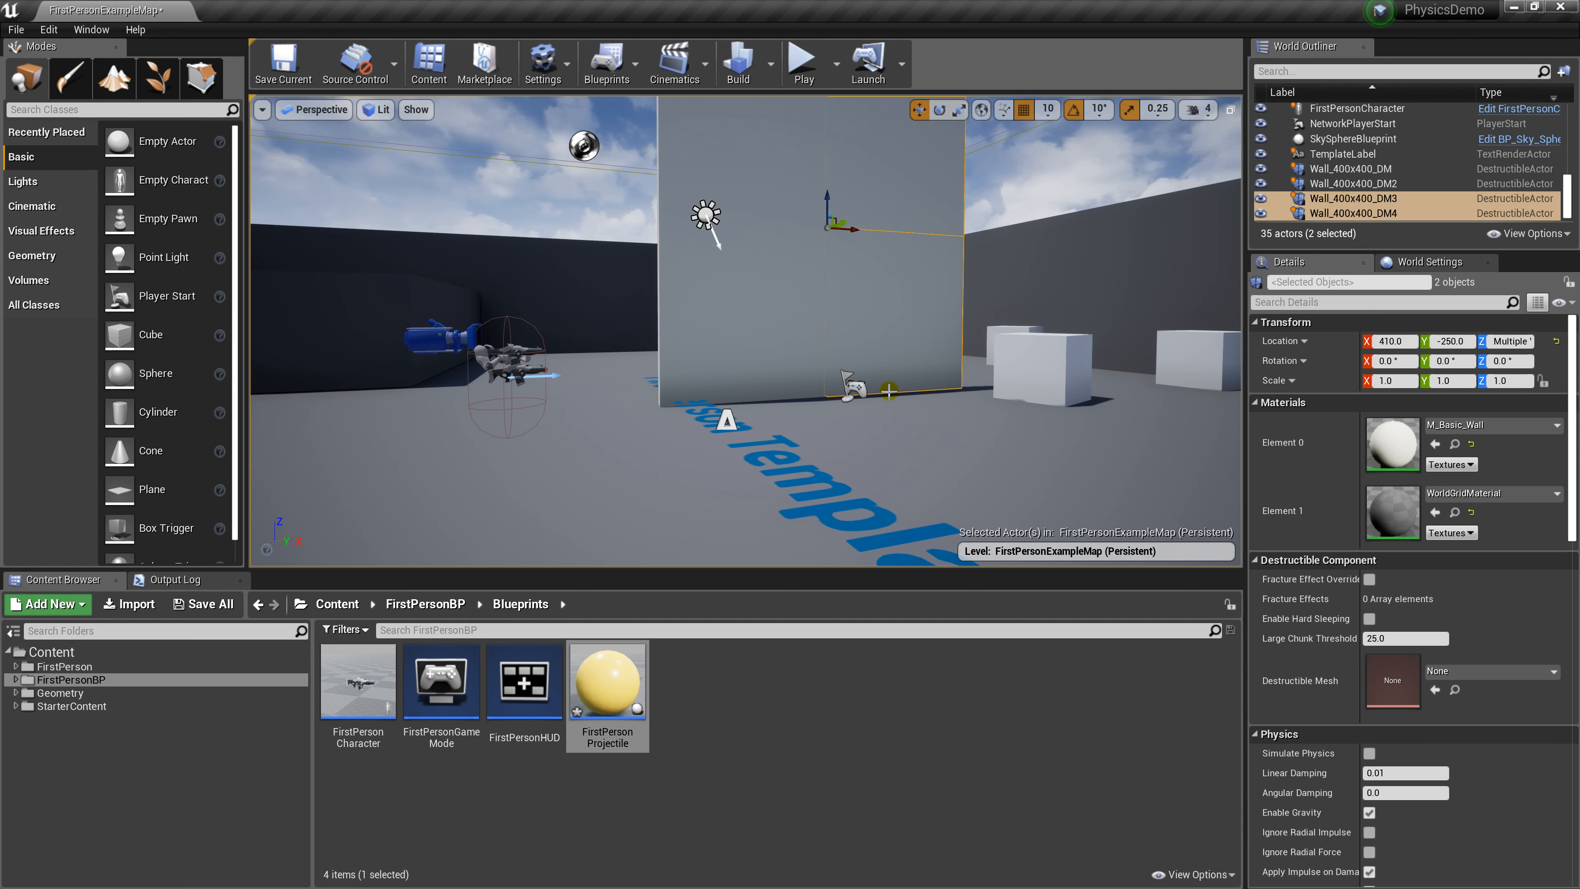
- Play the level, shoot the enlarged four-piece wall repeatedly, back away to inspect the rubble, and end the play session
click(805, 68)
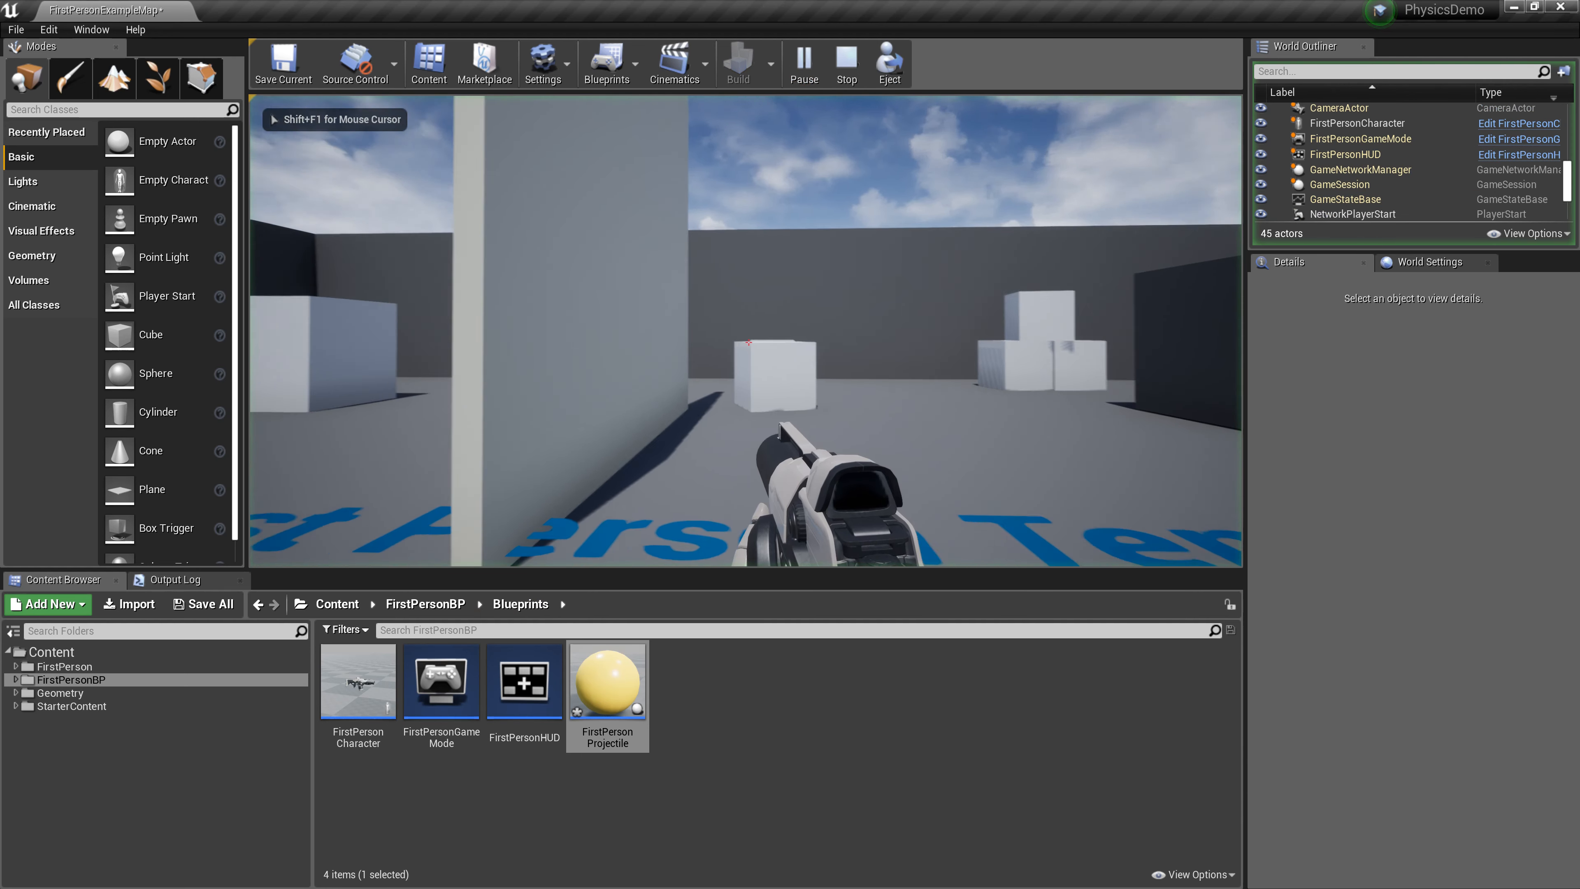
click(749, 342)
click(749, 343)
click(749, 342)
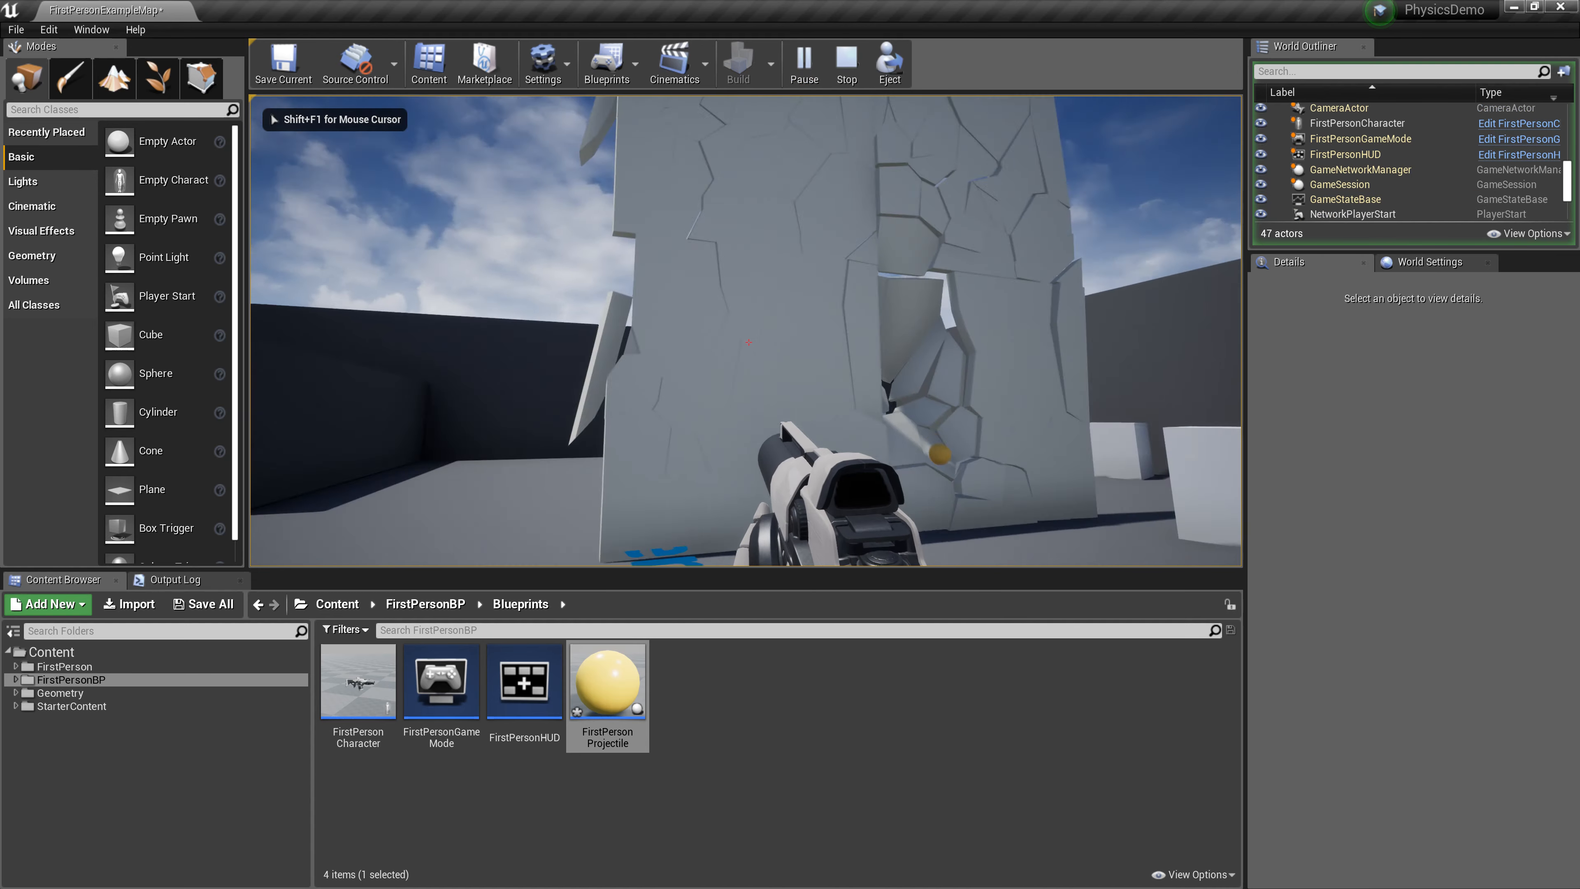
click(749, 342)
click(748, 342)
click(749, 342)
click(749, 343)
click(749, 342)
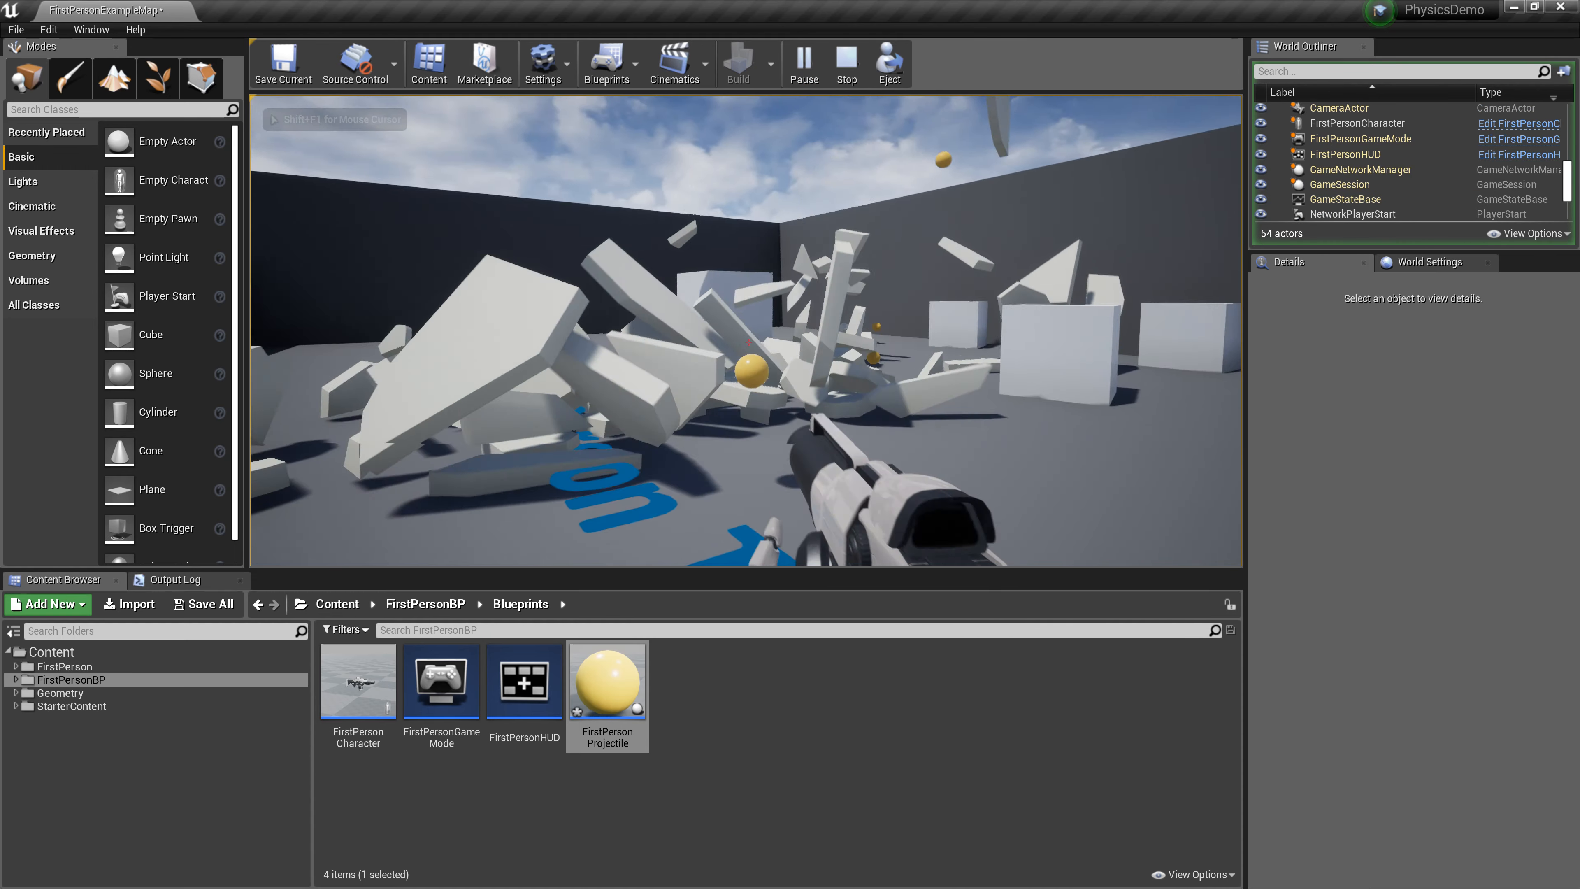
key(s)
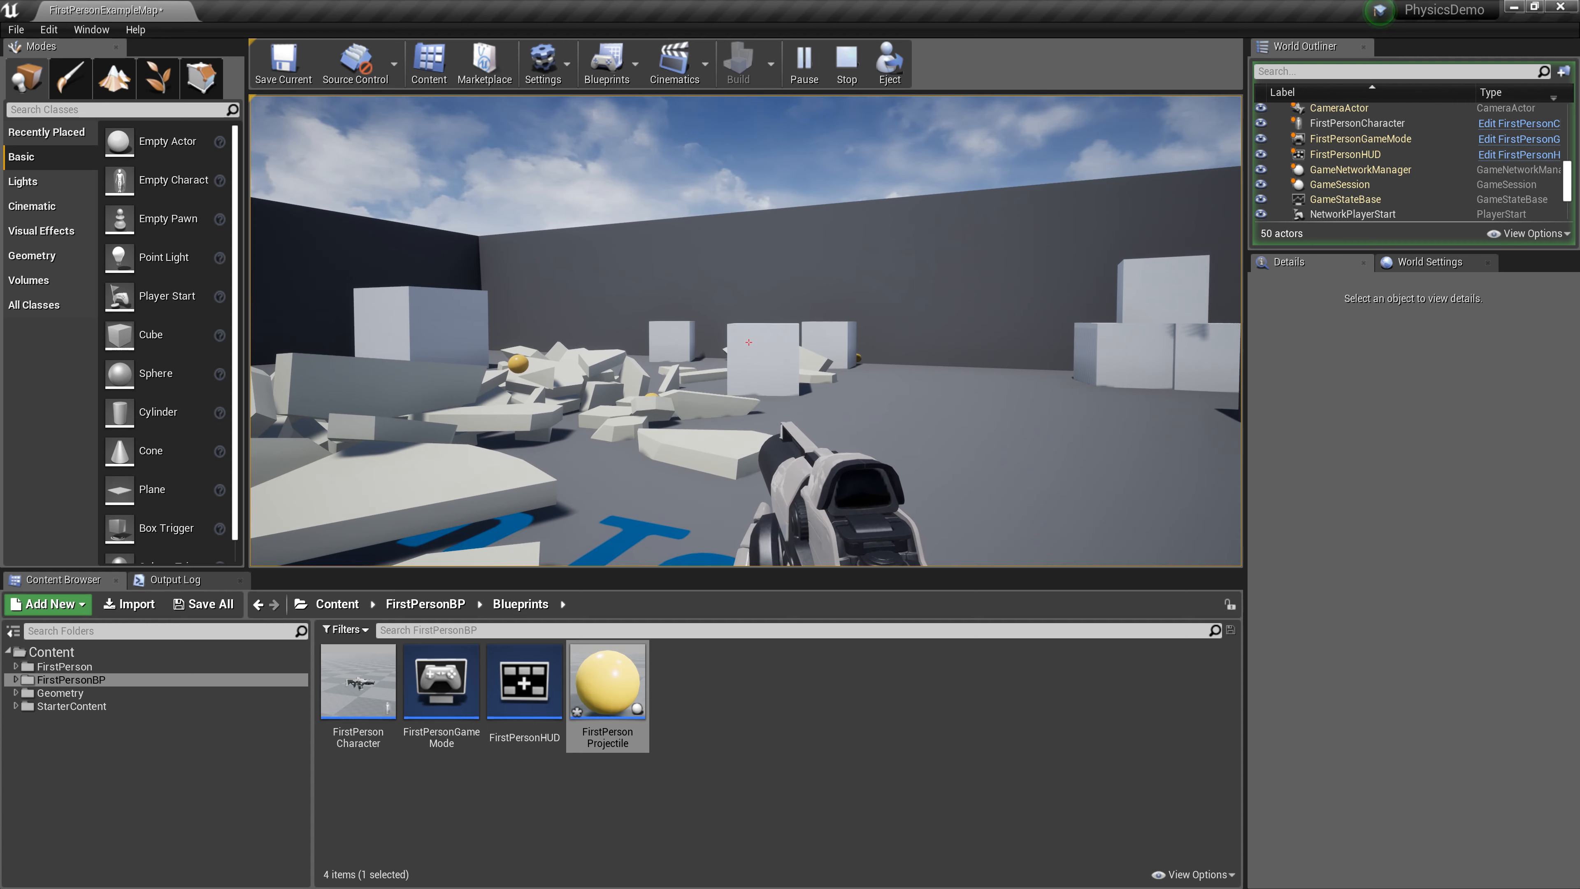
key(s)
key(s)
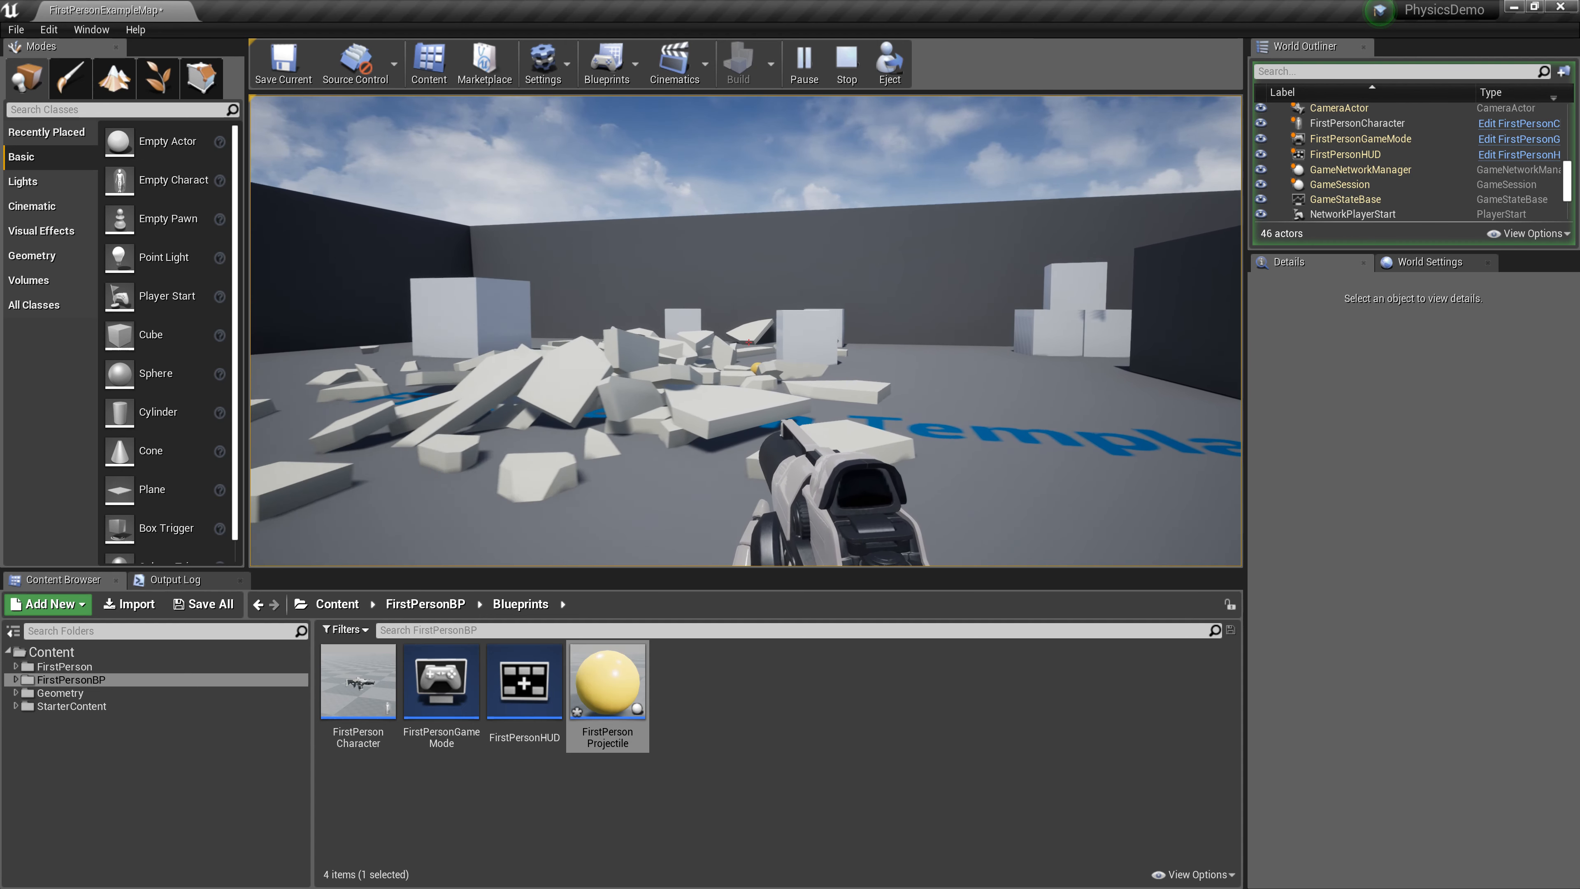
key(d)
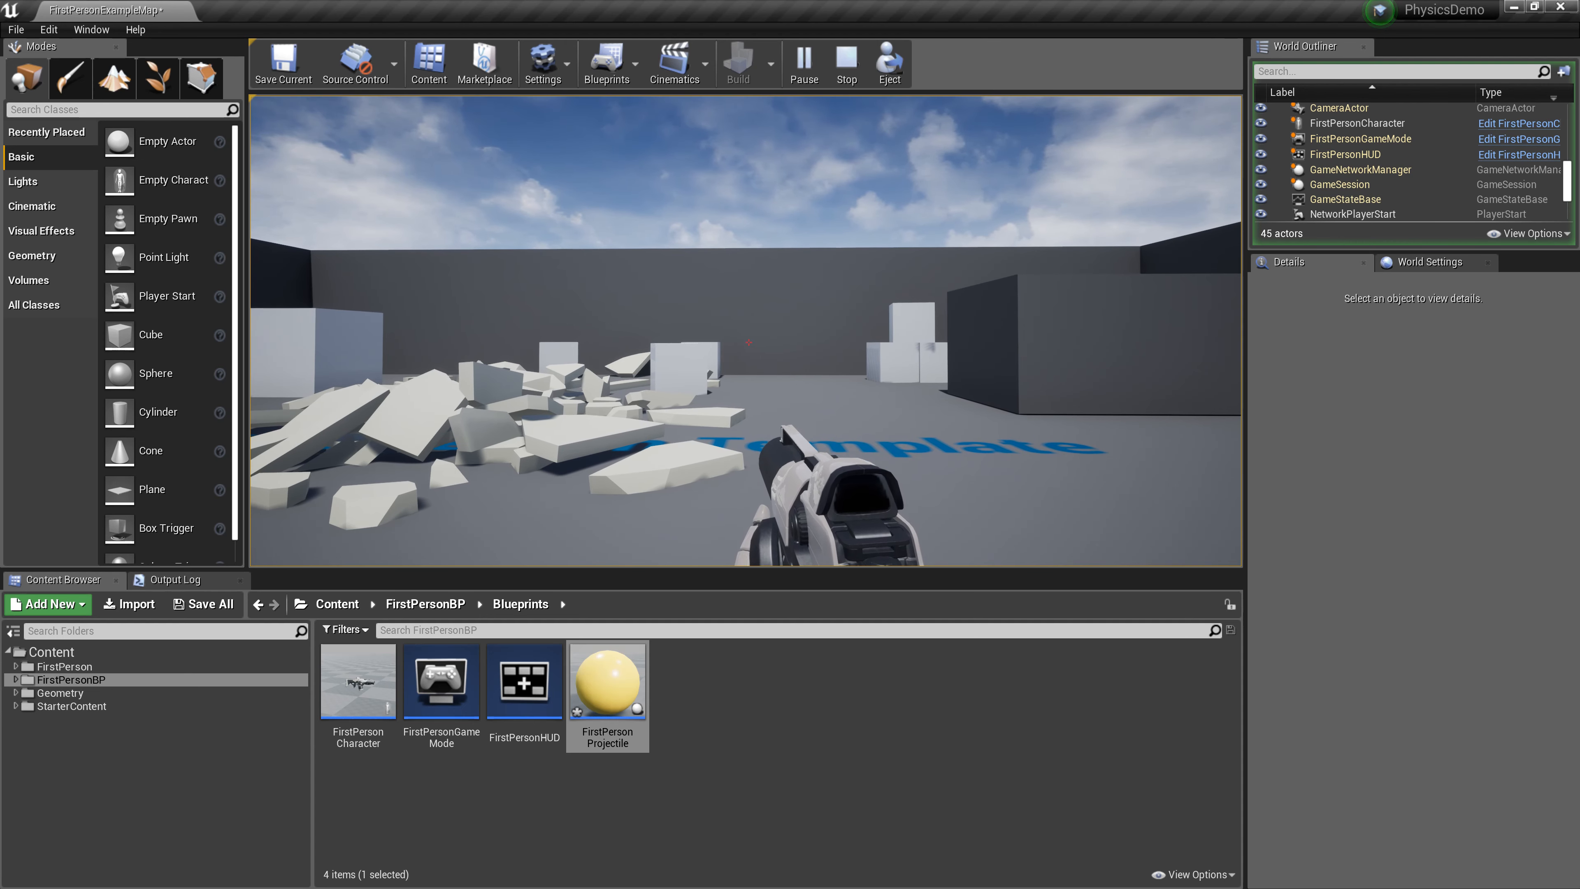
key(Escape)
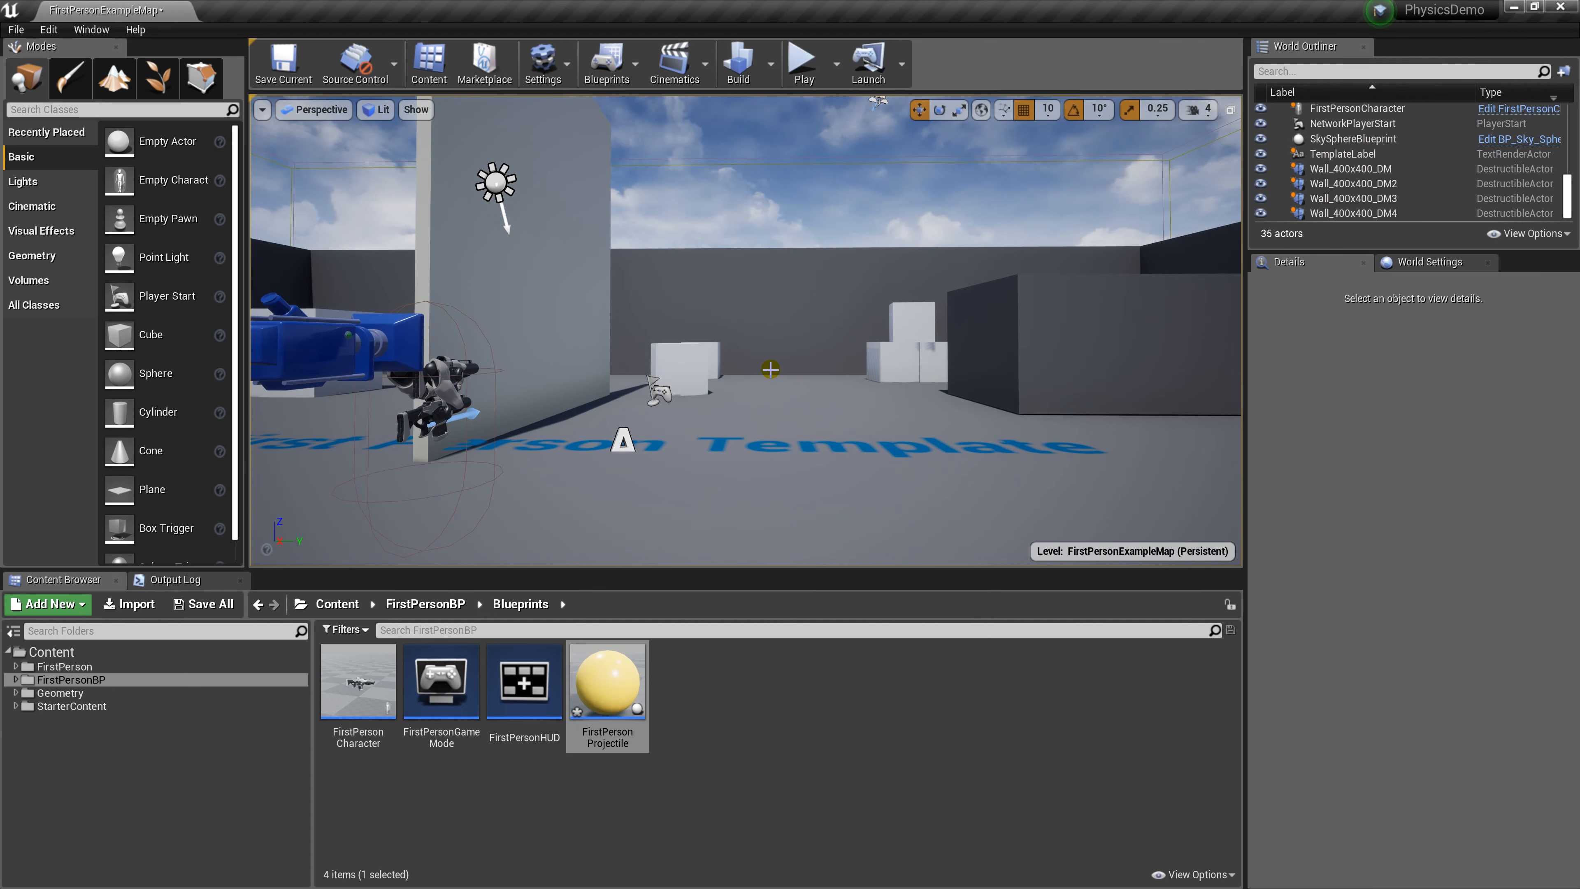